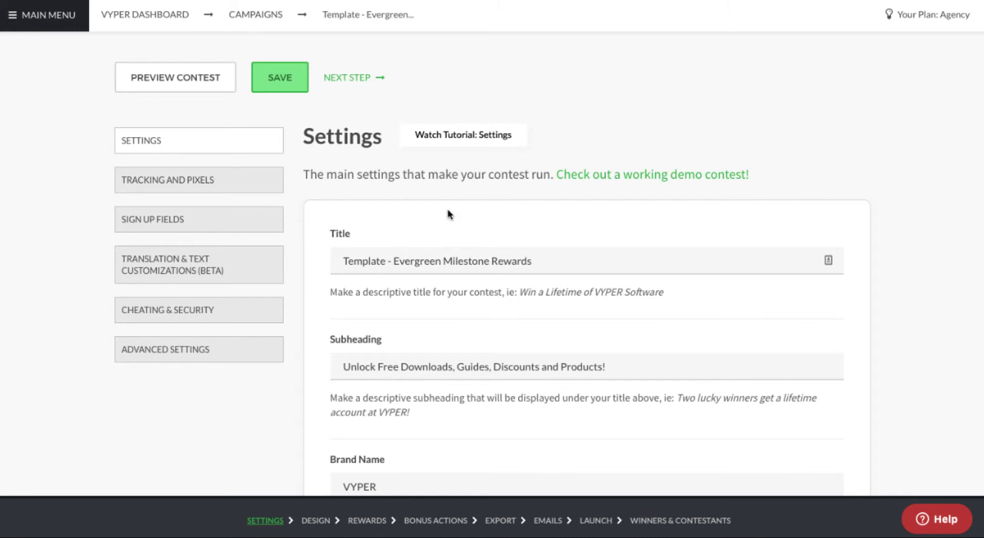
Review the contest's title, subheading and brand name, and check the options for the contest type
scroll(423, 208, "down", 3)
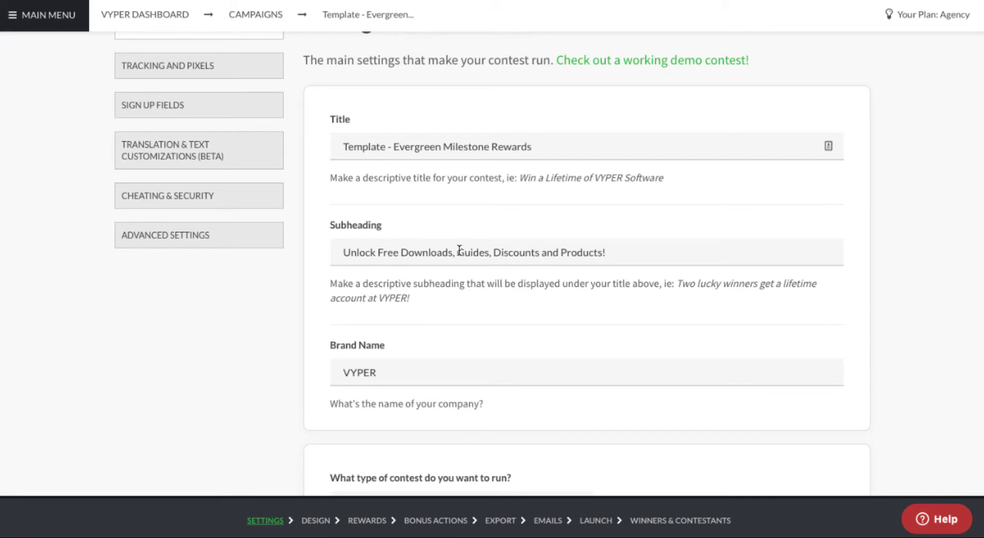
scroll(459, 250, "down", 4)
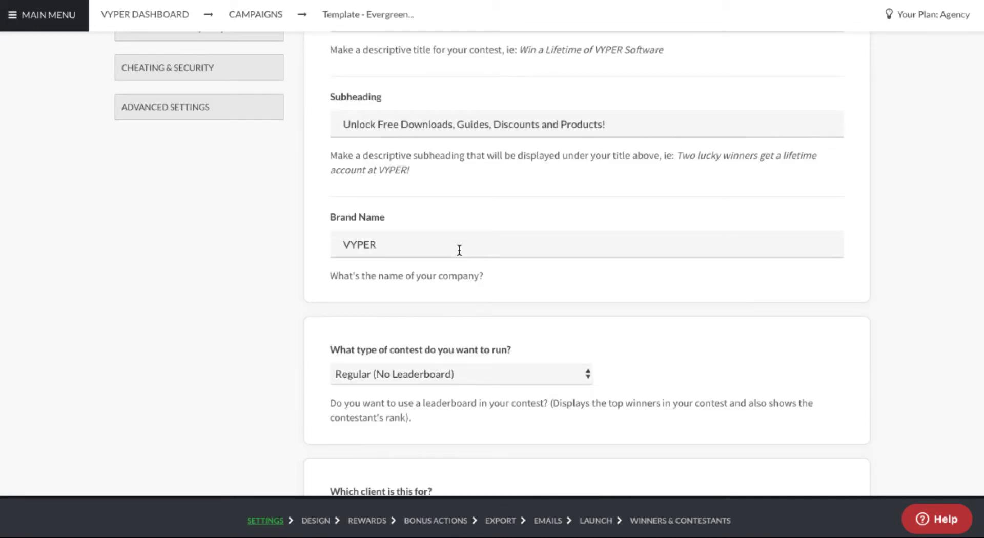
scroll(368, 201, "down", 2)
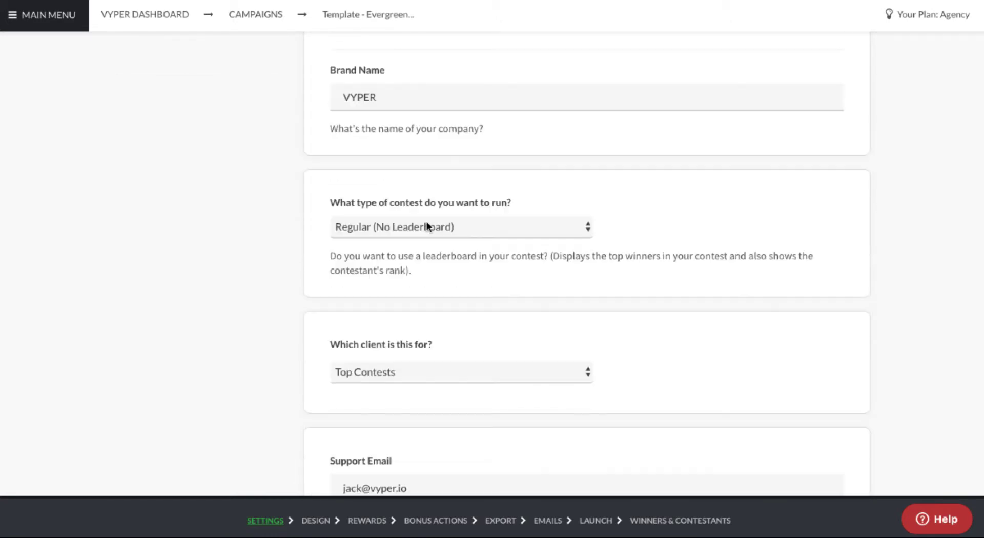
left_click(387, 223)
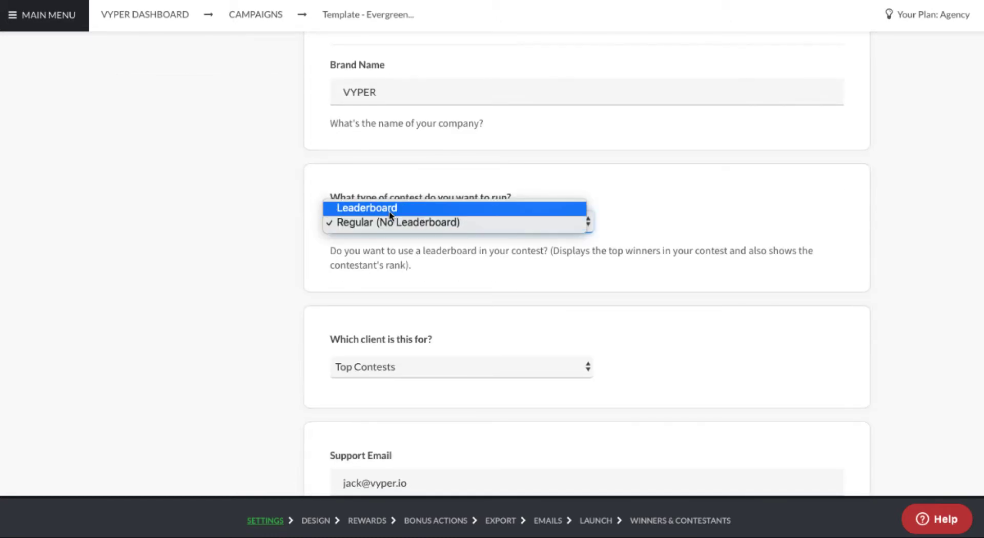
left_click(391, 223)
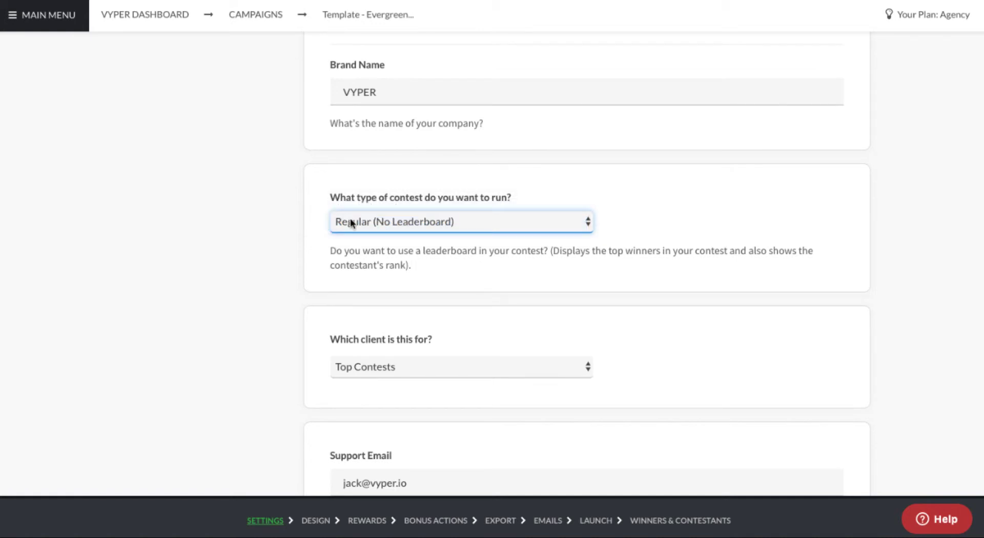
left_click(381, 227)
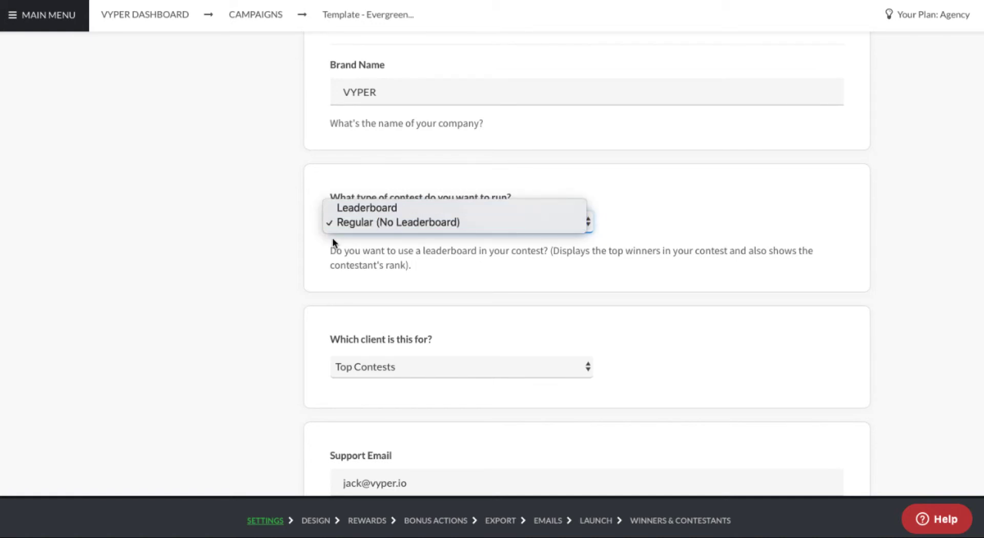
left_click(296, 239)
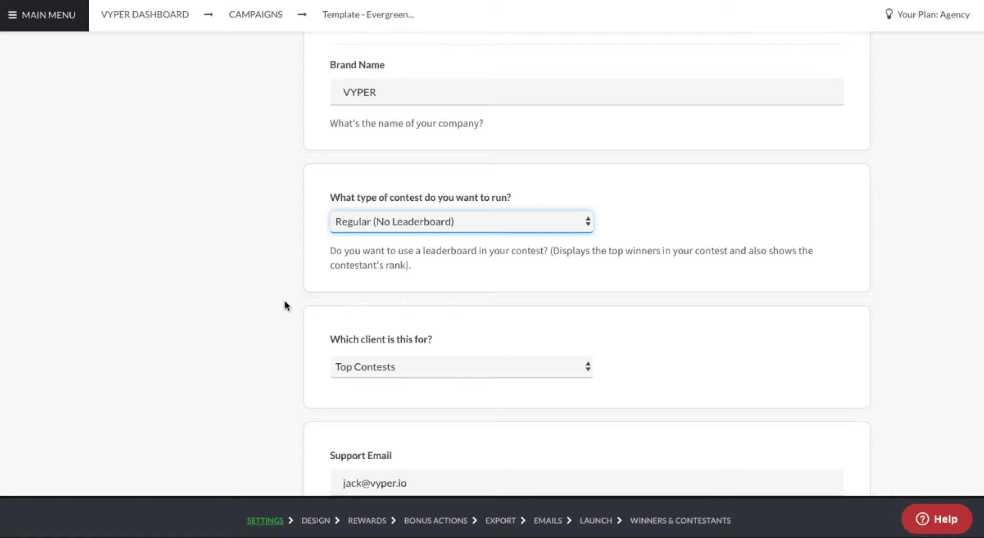
Review the support email, prize value, terms and conditions and points per referral settings
scroll(286, 306, "down", 6)
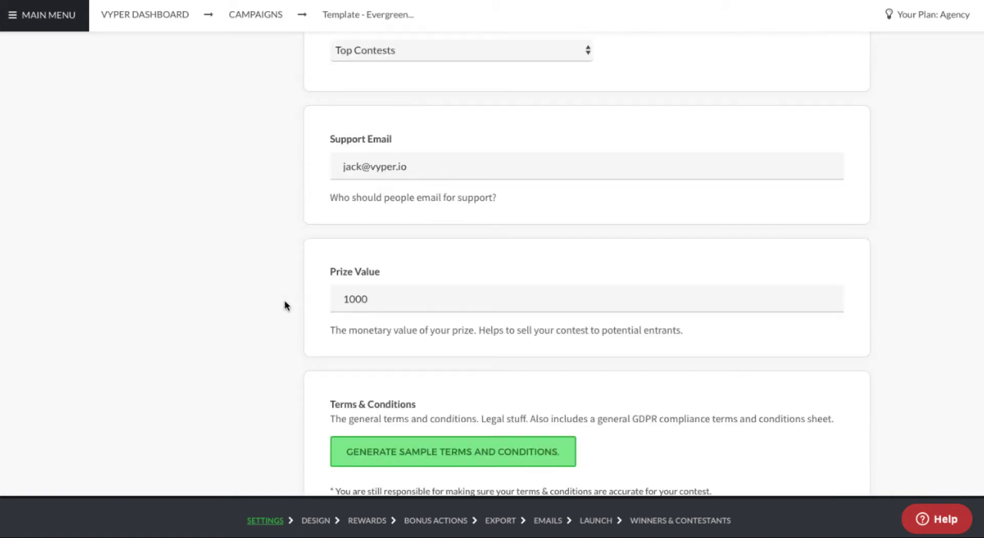
scroll(318, 193, "down", 2)
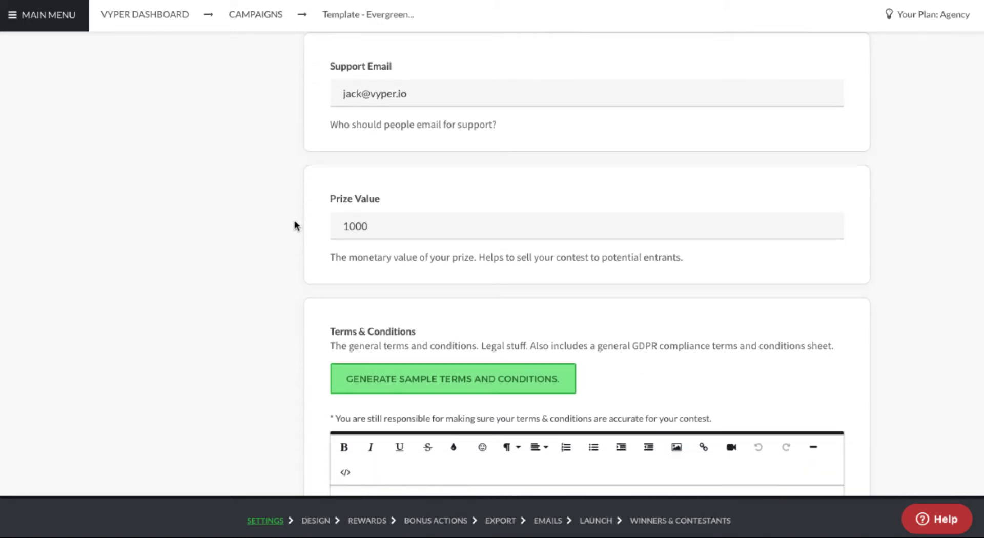
scroll(359, 245, "down", 6)
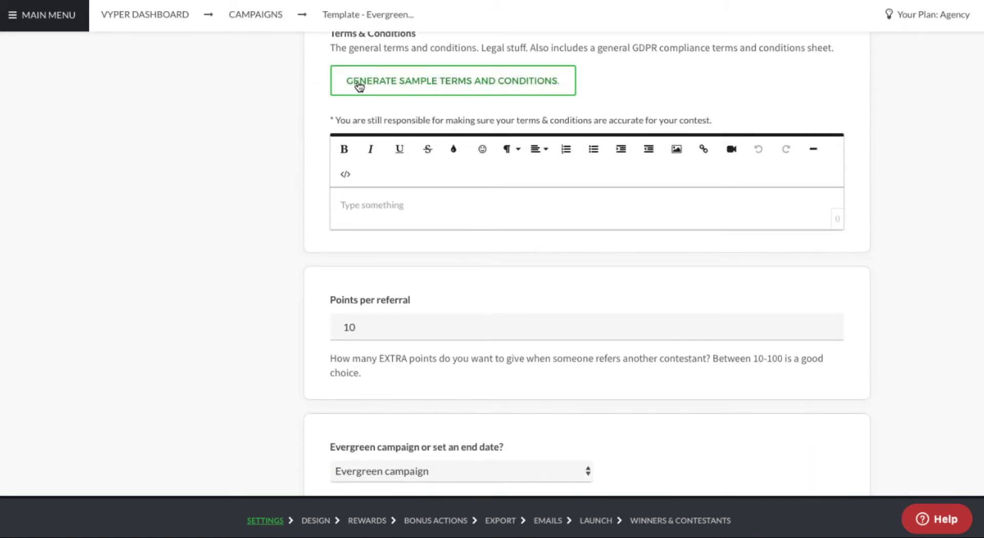
left_click(412, 92)
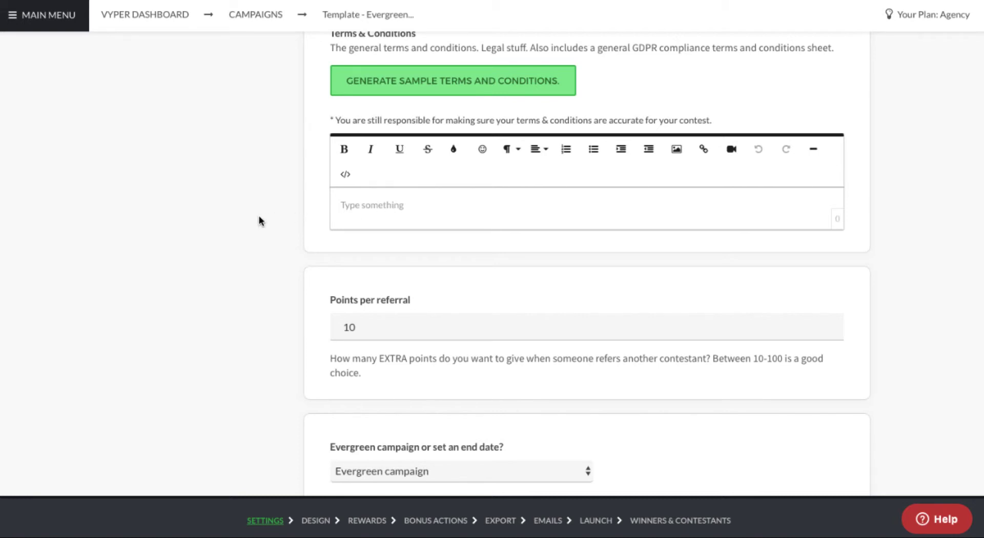
scroll(260, 225, "down", 1)
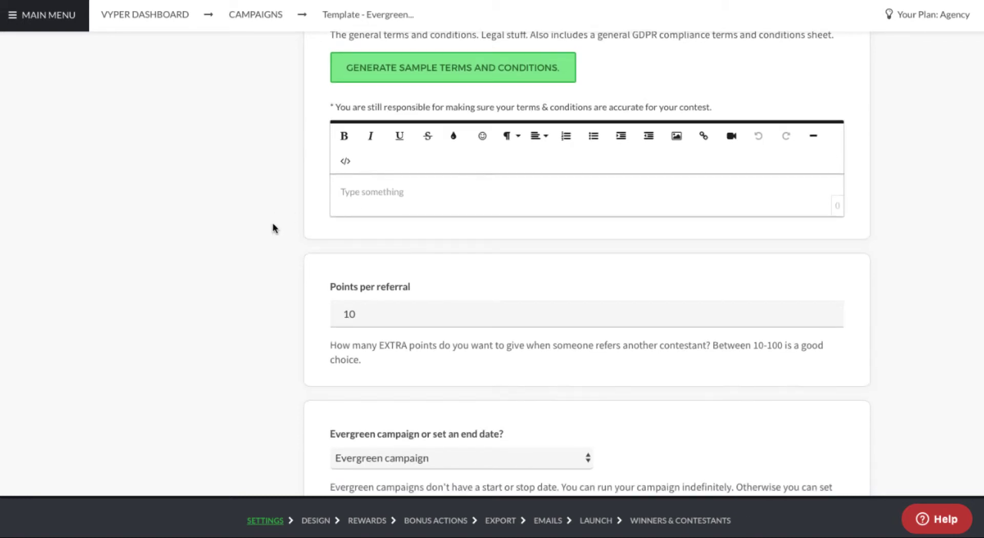
scroll(273, 228, "down", 3)
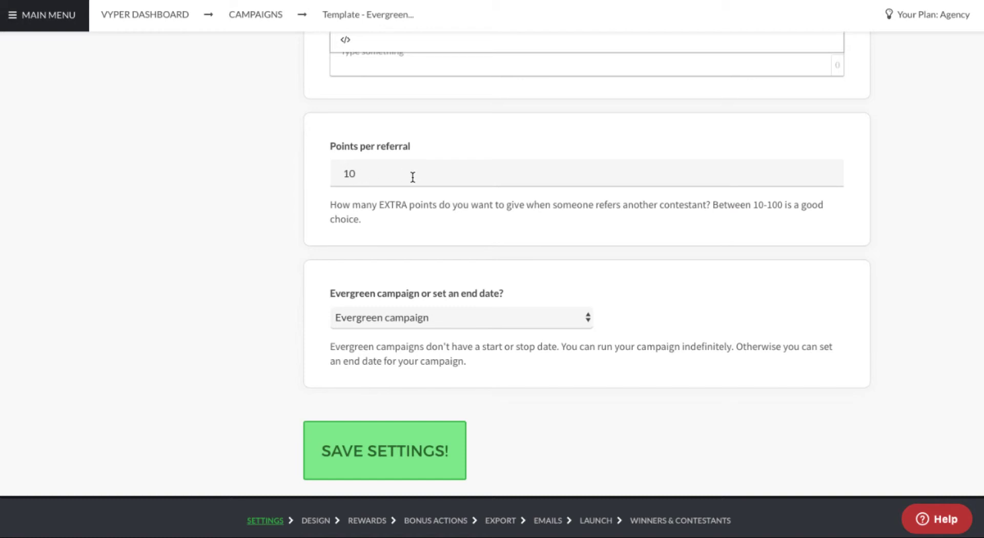
Check the options for running an evergreen campaign or setting an end date
scroll(319, 204, "down", 1)
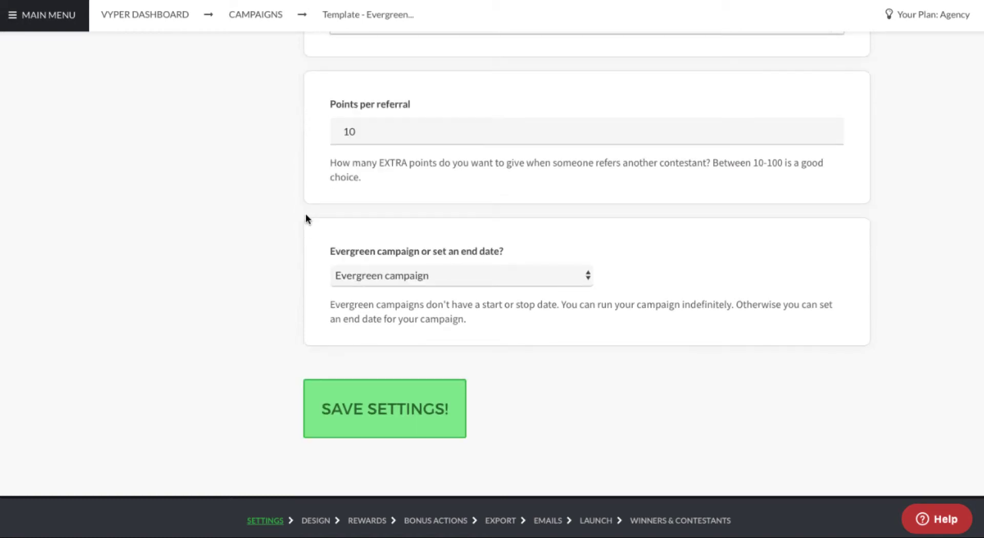
left_click(355, 278)
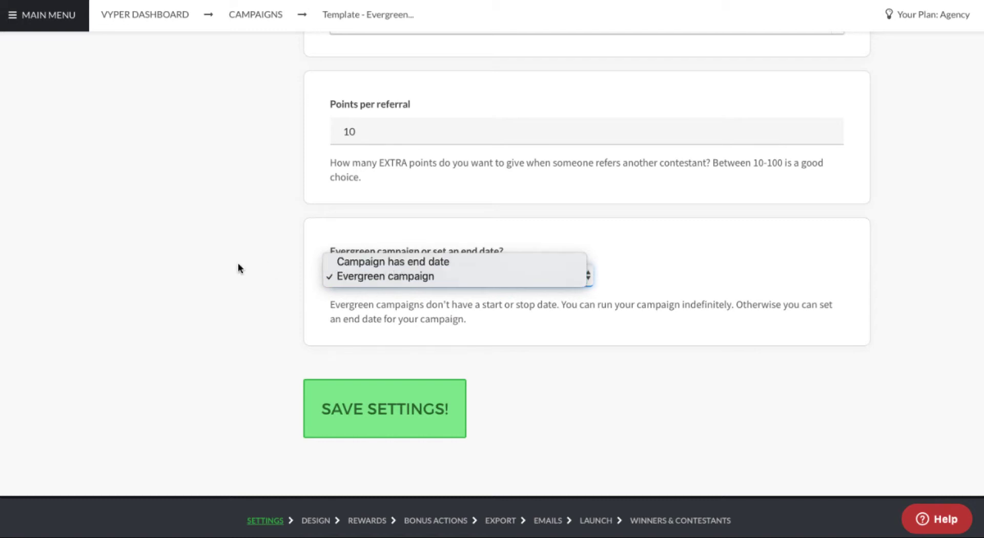
left_click(223, 268)
Open the Tracking and Pixels settings and examine the Facebook pixel ID and tracking tag fields
scroll(220, 263, "up", 15)
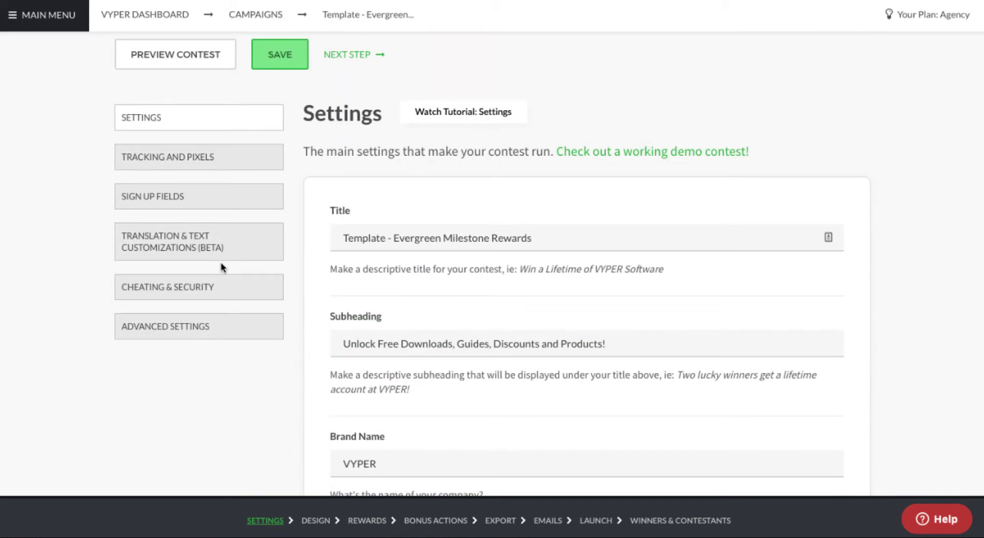
left_click(199, 183)
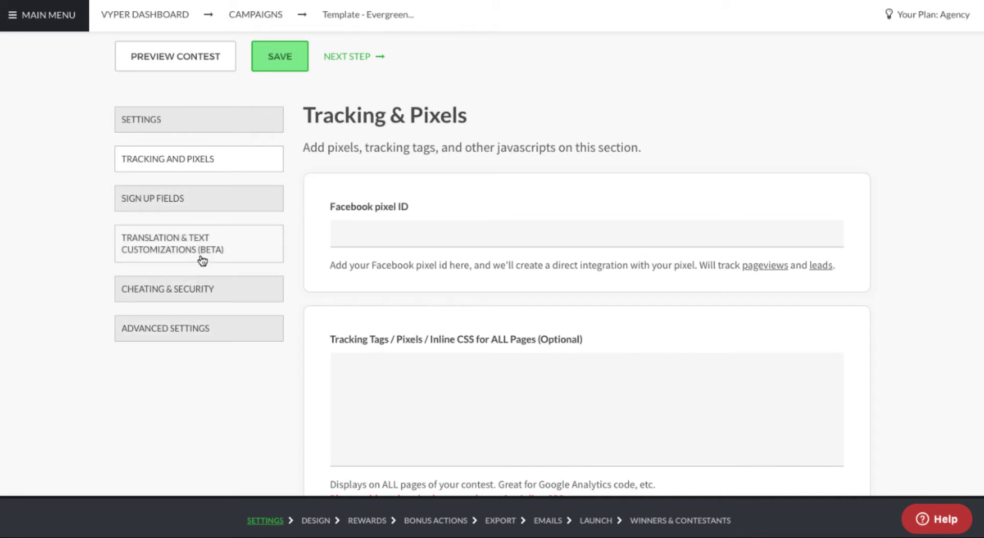
scroll(342, 203, "down", 1)
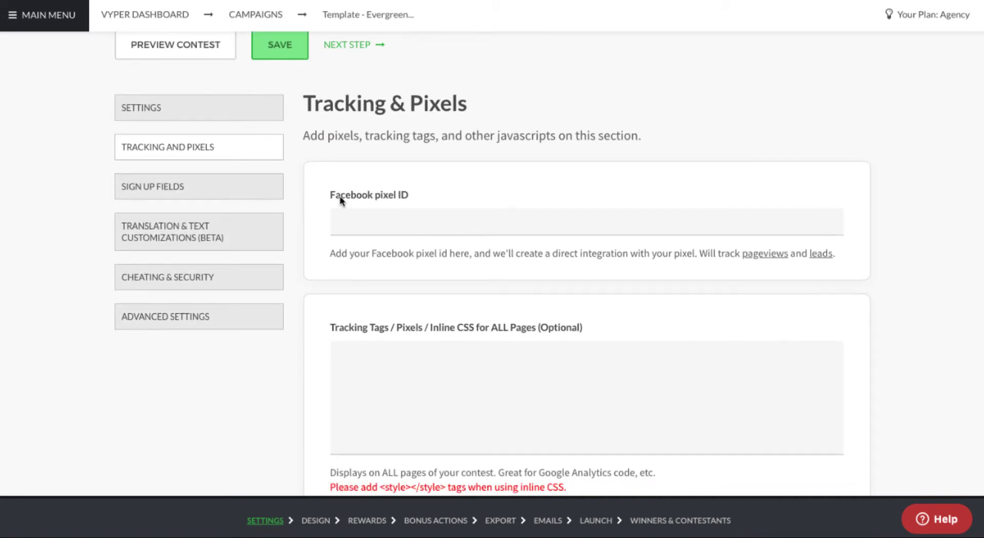
scroll(392, 217, "down", 2)
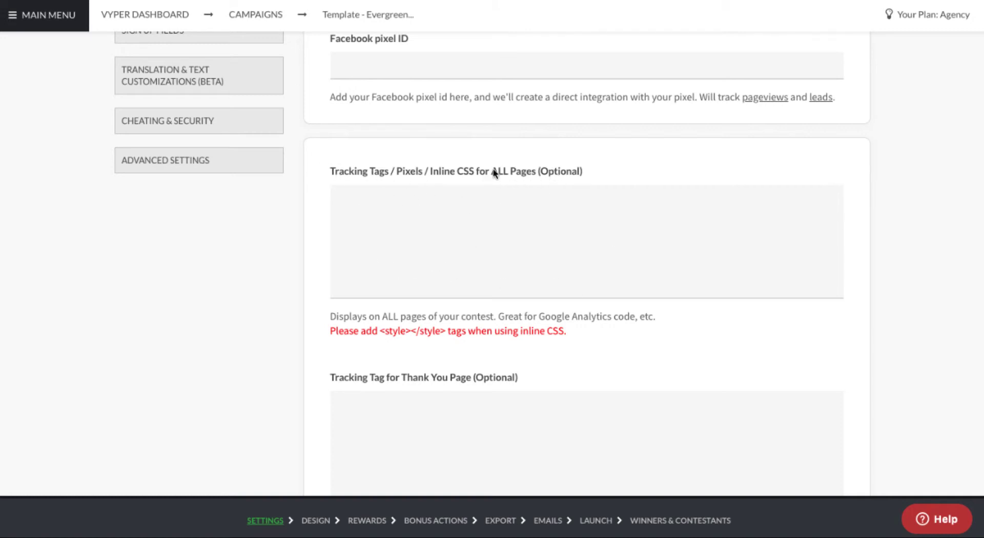
scroll(538, 174, "down", 3)
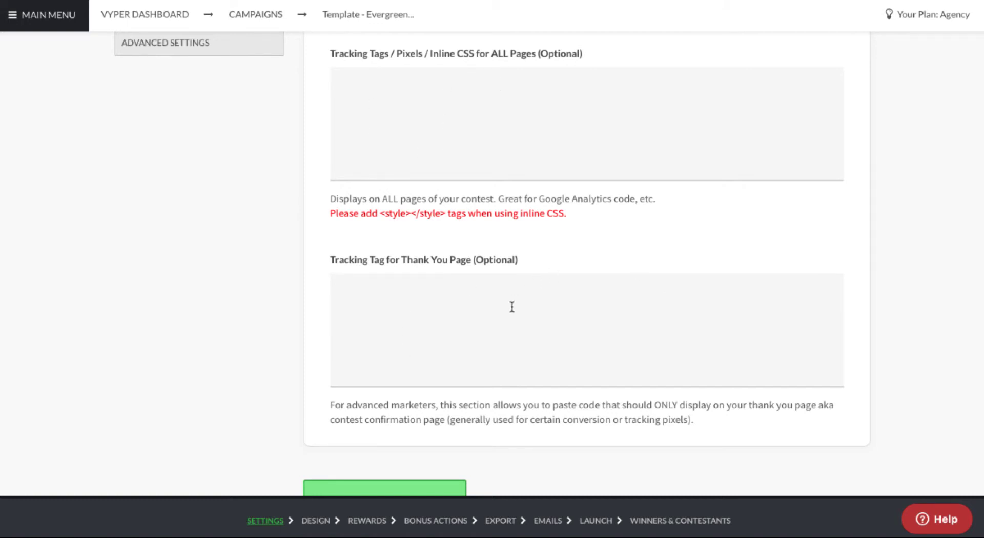
Examine the all-pages tracking and inline CSS field, including its note about style tags
scroll(478, 283, "up", 2)
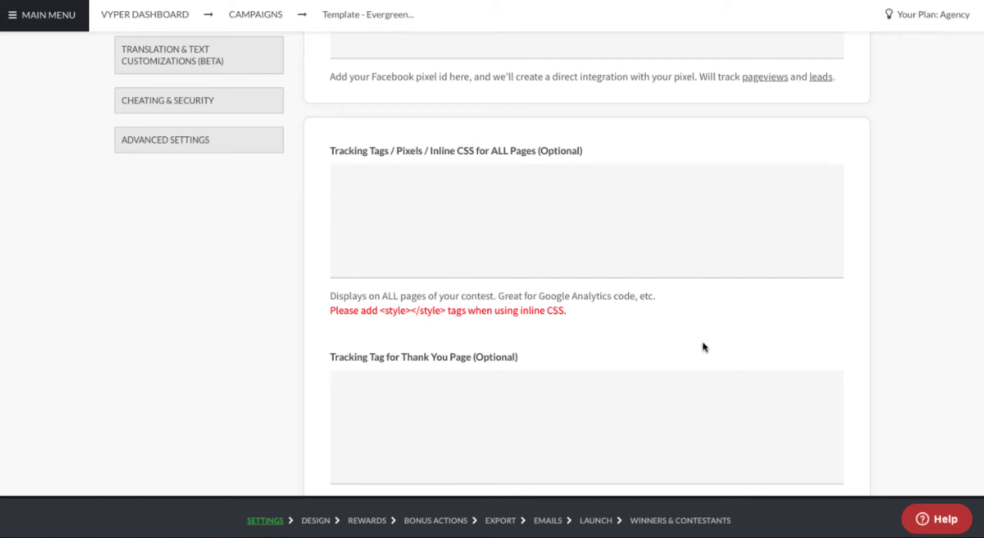
scroll(600, 264, "up", 1)
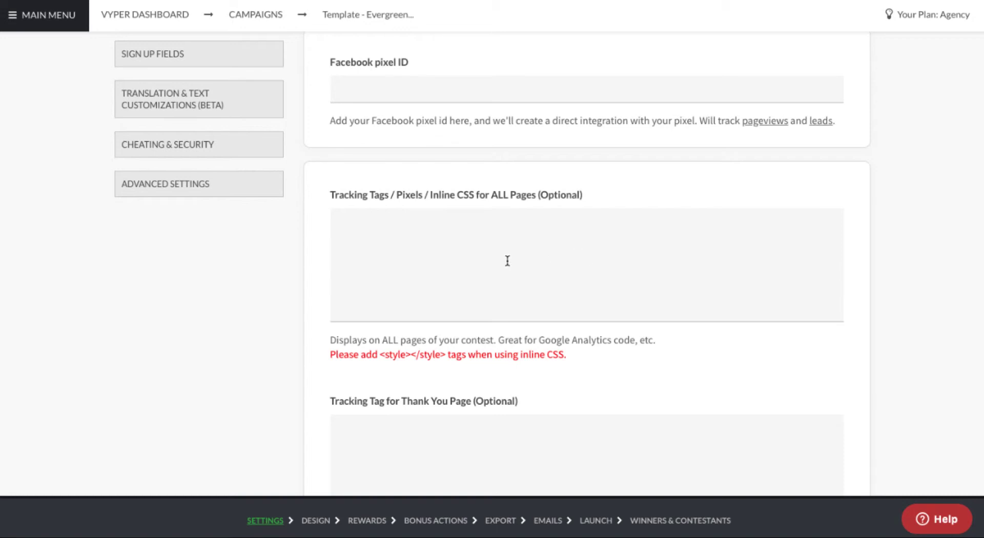
scroll(479, 248, "down", 1)
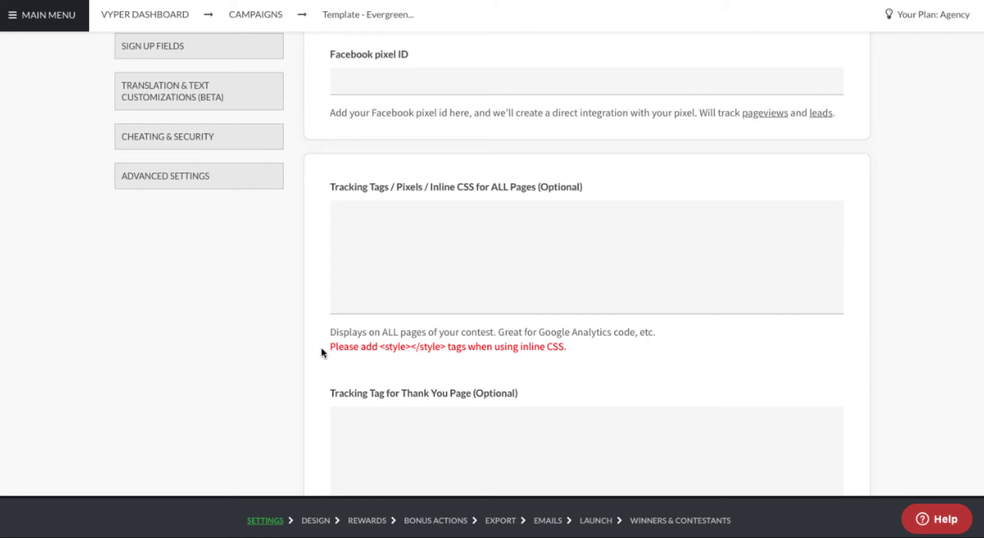
left_click_drag(567, 347, 324, 345)
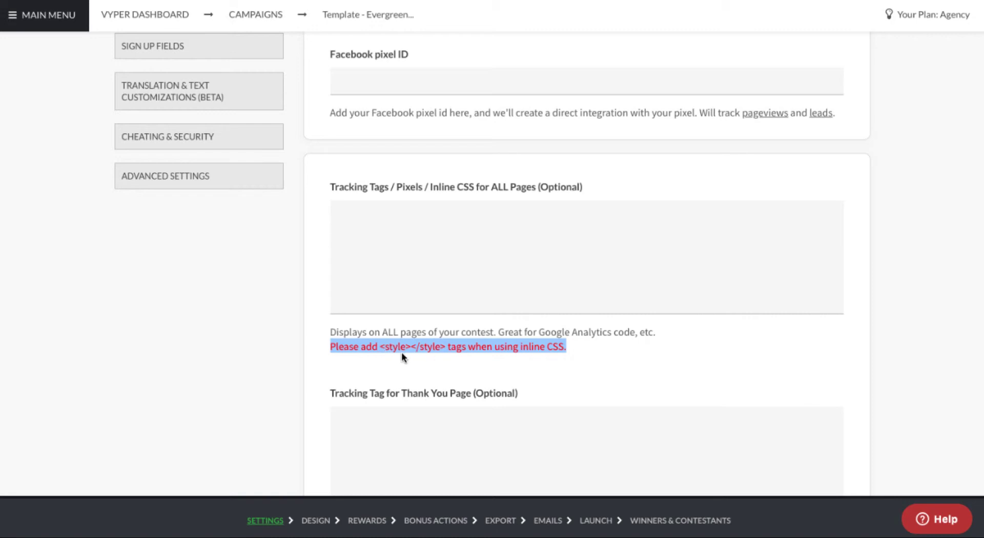
left_click(394, 281)
Open the Sign Up Fields settings and examine the name field's hide options and the additional fields
scroll(262, 214, "up", 2)
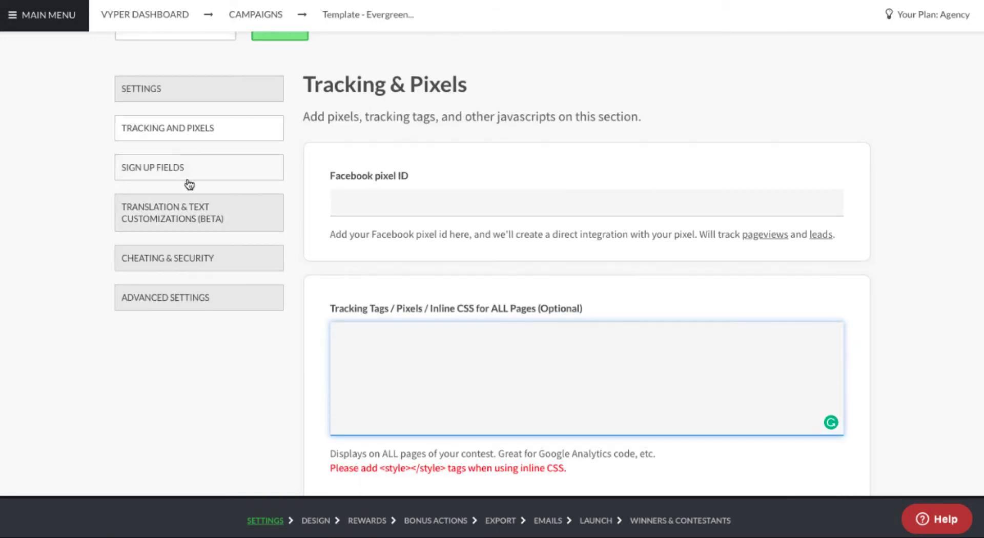
left_click(210, 175)
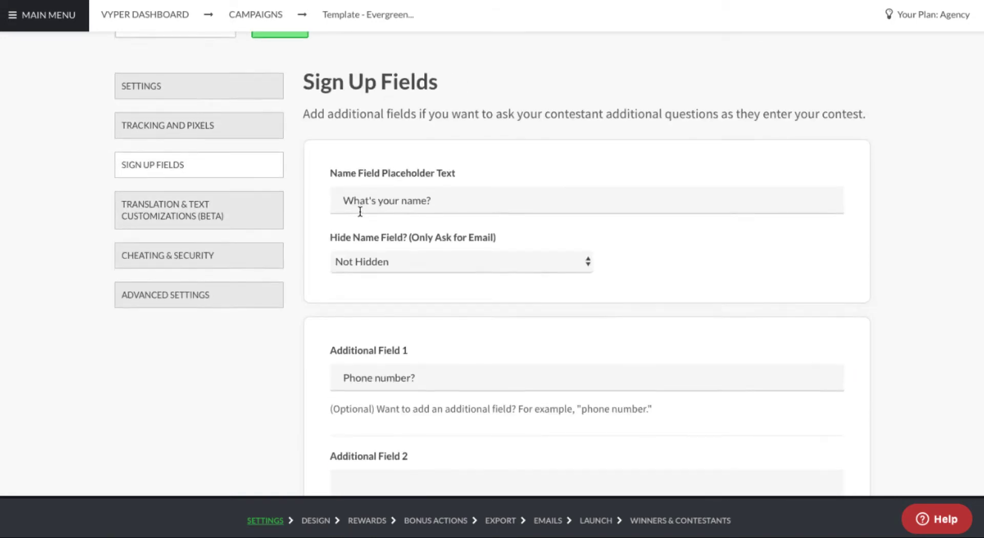
scroll(355, 210, "down", 1)
scroll(355, 210, "down", 1)
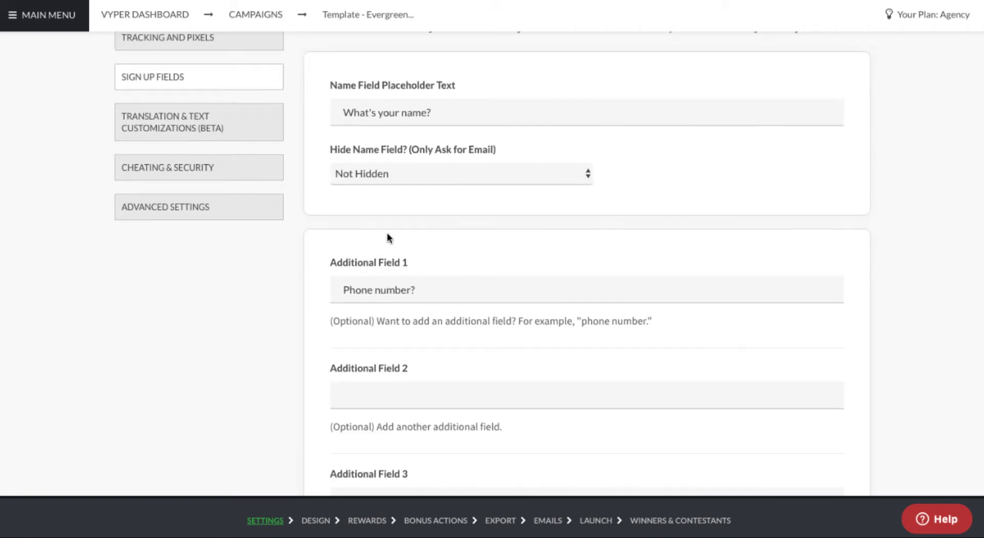
scroll(386, 233, "up", 1)
left_click(367, 174)
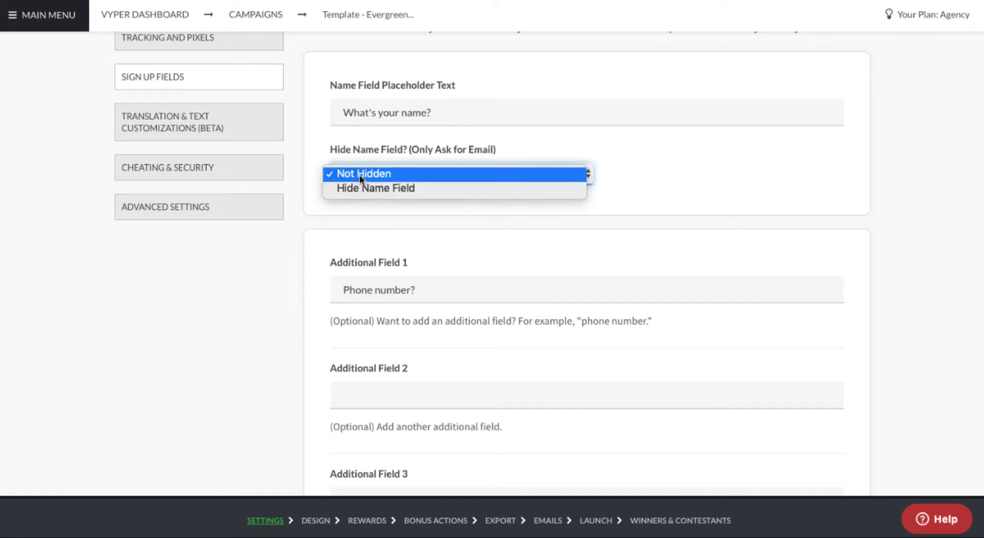
left_click(691, 184)
scroll(490, 244, "down", 1)
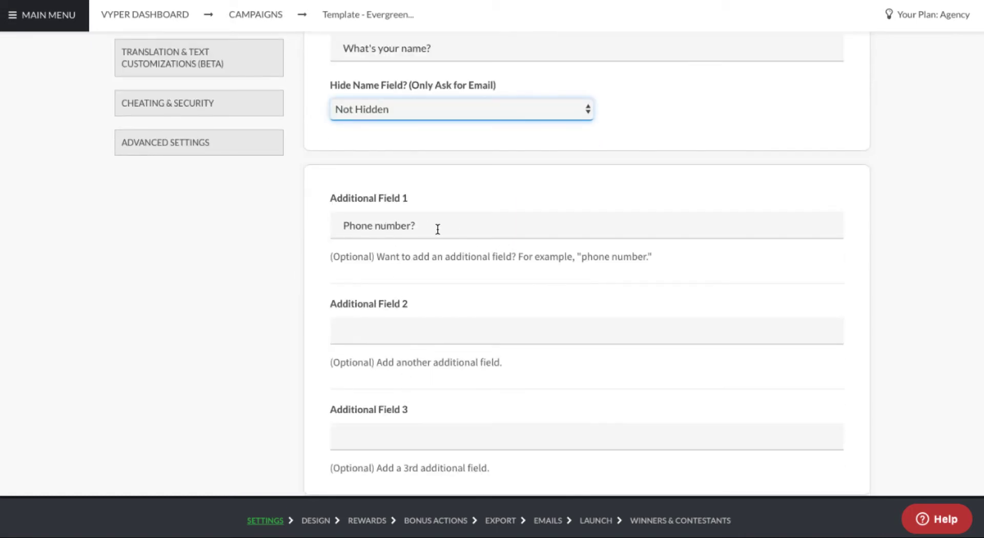
scroll(446, 231, "down", 1)
Open the contest's text customization and translation page and check the language selection
scroll(369, 306, "up", 5)
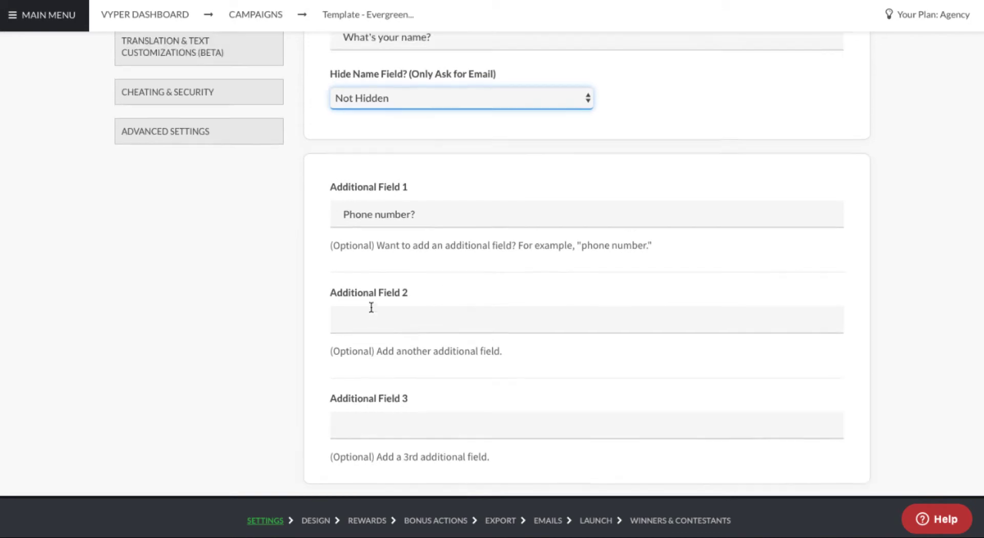
left_click(211, 243)
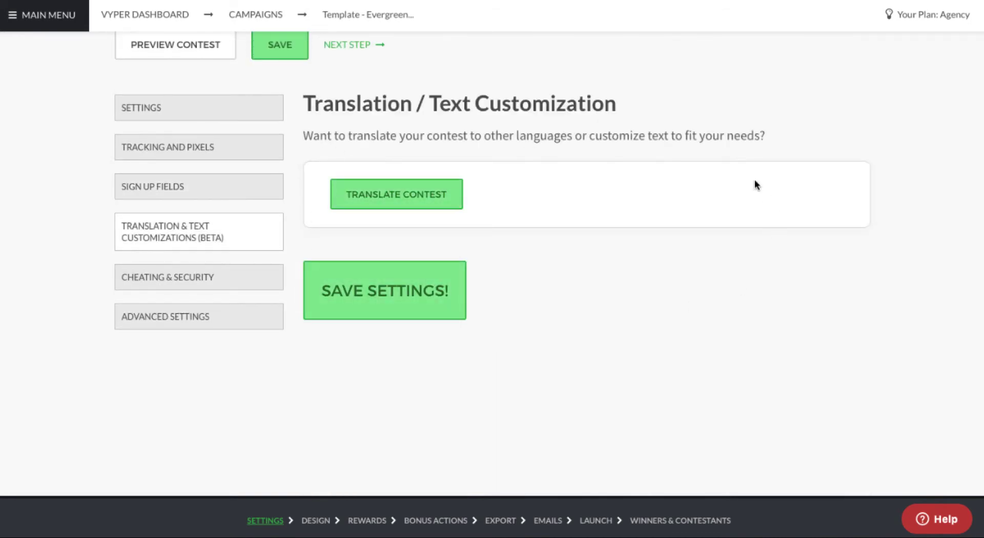
left_click(392, 202)
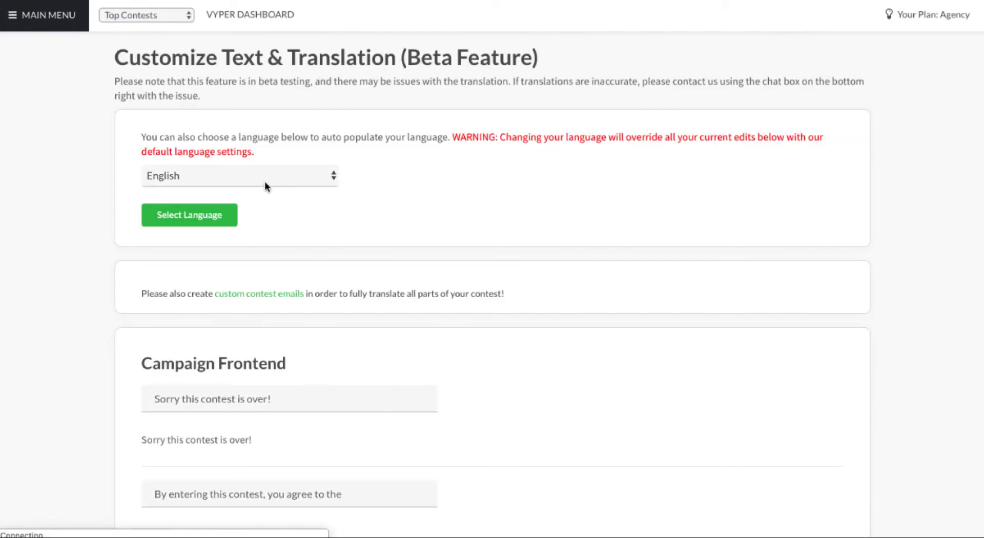
left_click(265, 179)
left_click(497, 185)
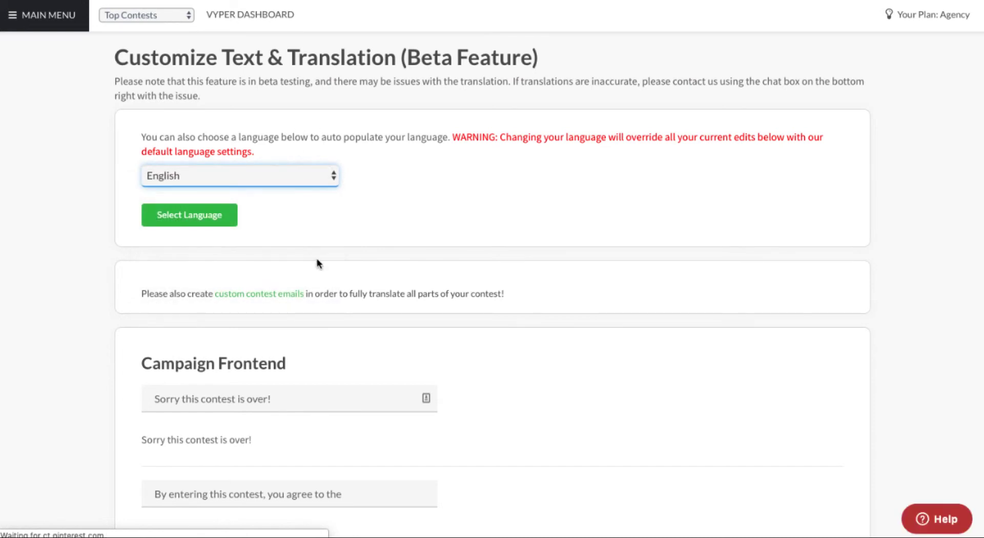
Look through the customizable Campaign Frontend texts on the translation page
scroll(316, 261, "down", 3)
scroll(317, 262, "down", 6)
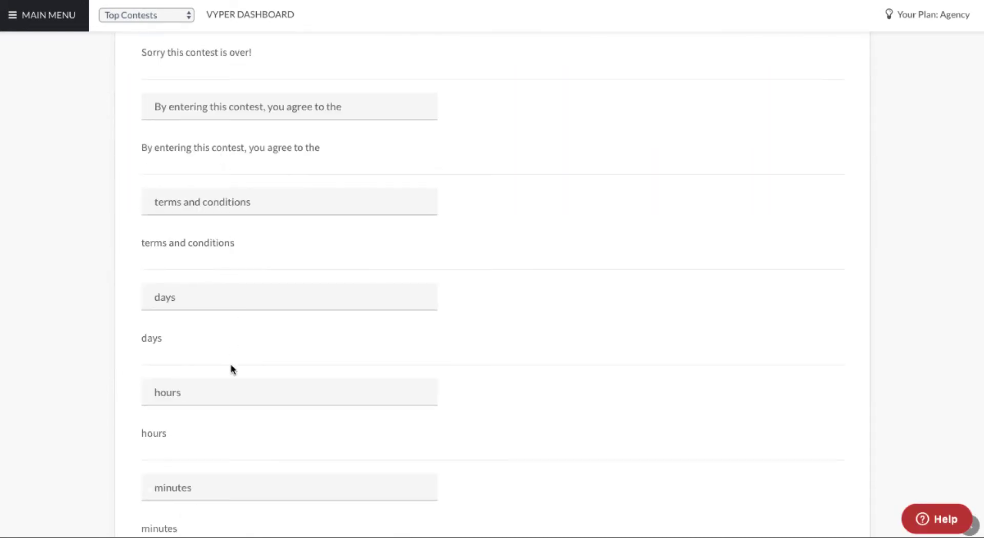
scroll(229, 383, "down", 3)
scroll(229, 383, "down", 3)
scroll(226, 343, "up", 15)
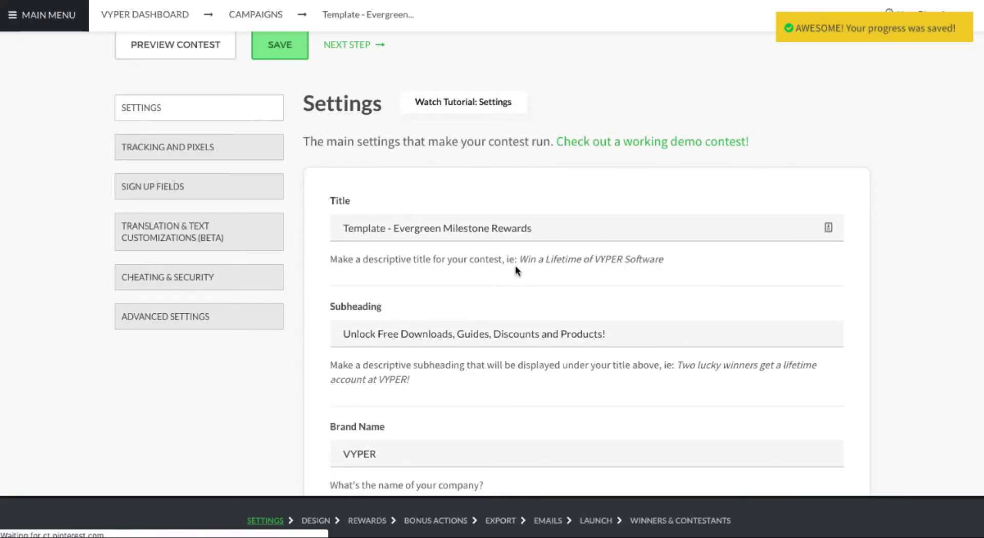
Open the contest's Cheating & Security settings and check the options for automatically disqualifying blatant cheaters
left_click(215, 243)
left_click(199, 286)
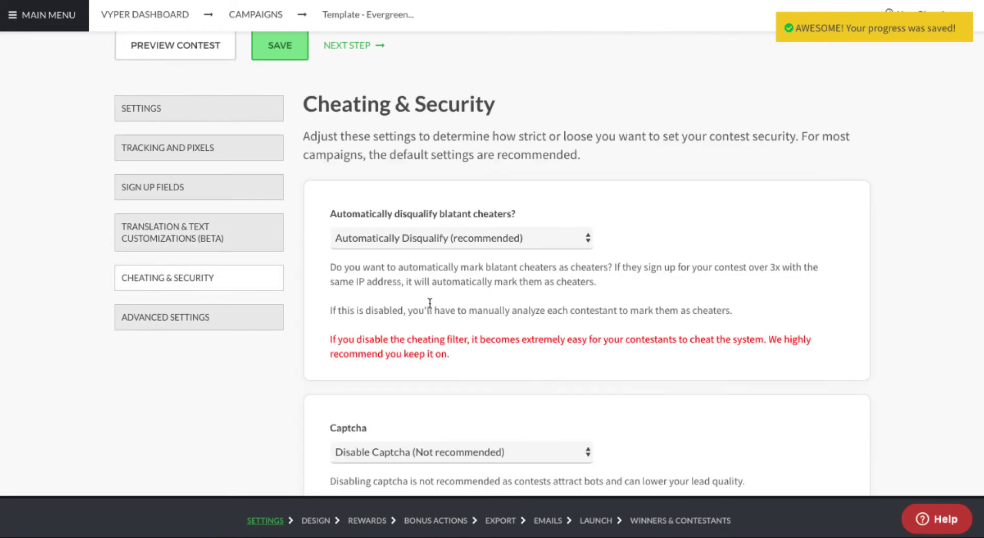
scroll(213, 328, "down", 1)
scroll(213, 328, "down", 3)
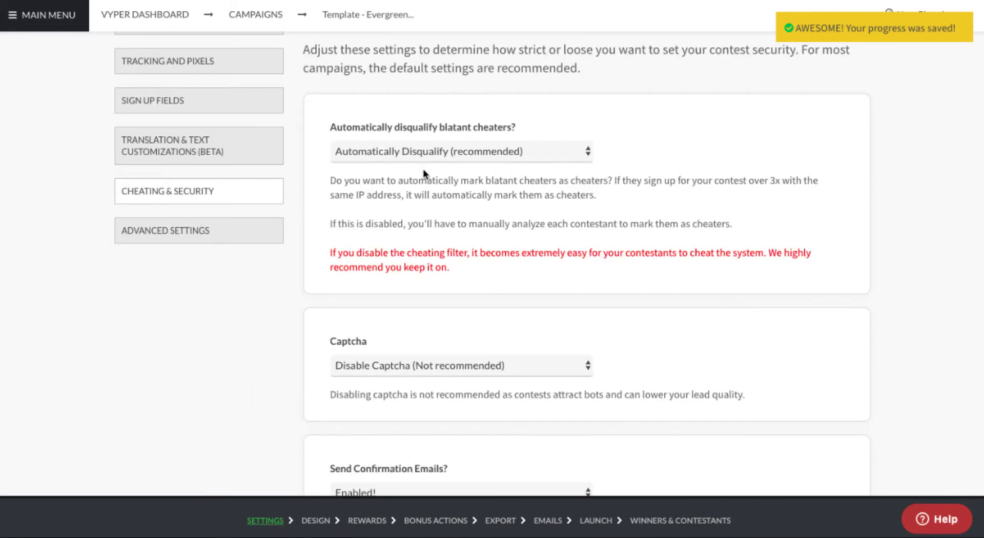
left_click(364, 154)
left_click(714, 124)
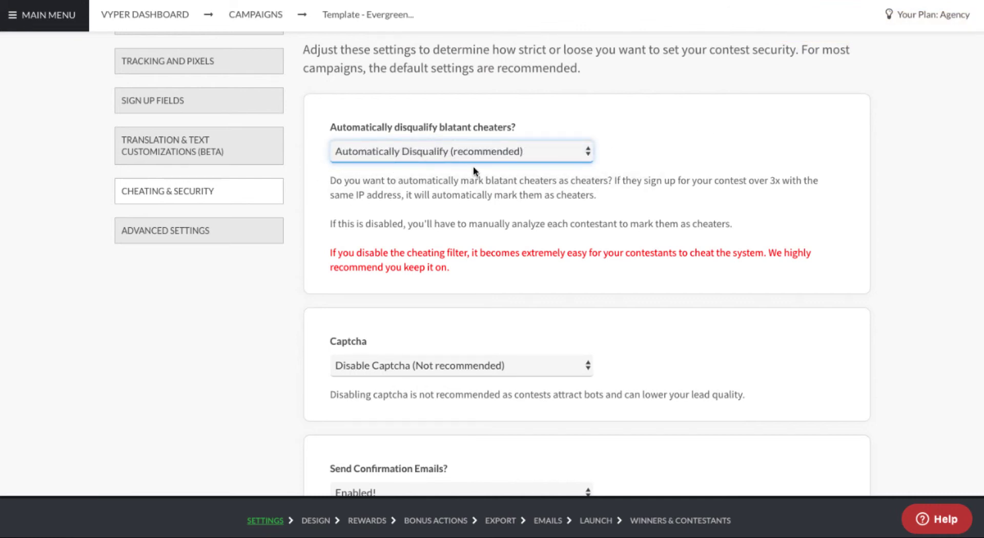
Check the available Captcha options in the Cheating & Security settings without changing the selection
scroll(454, 180, "down", 1)
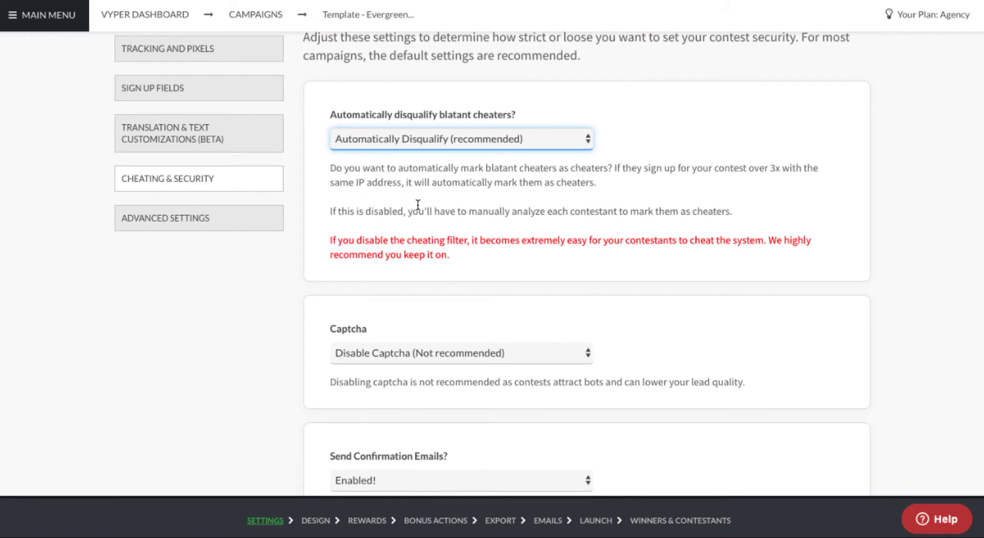
scroll(494, 218, "down", 3)
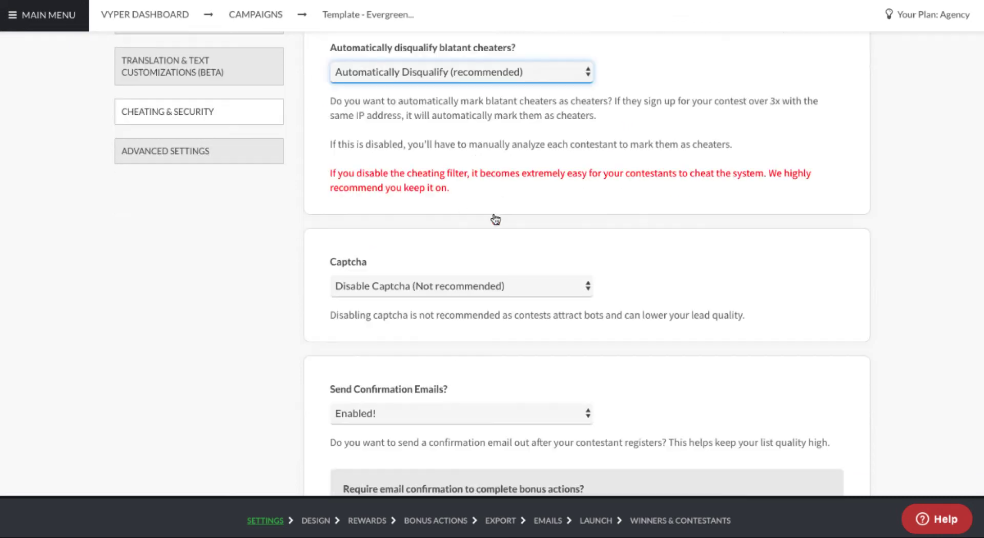
left_click(396, 183)
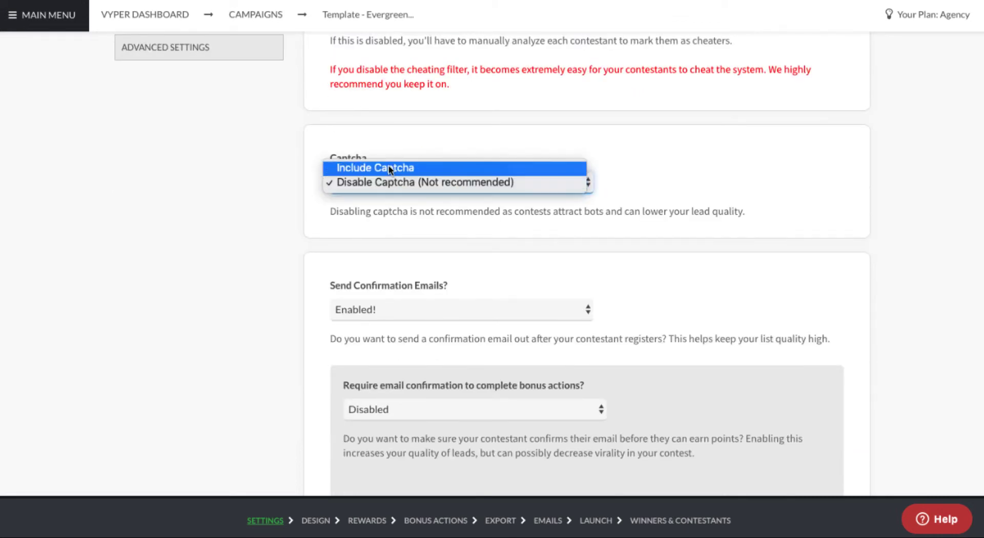
left_click(232, 239)
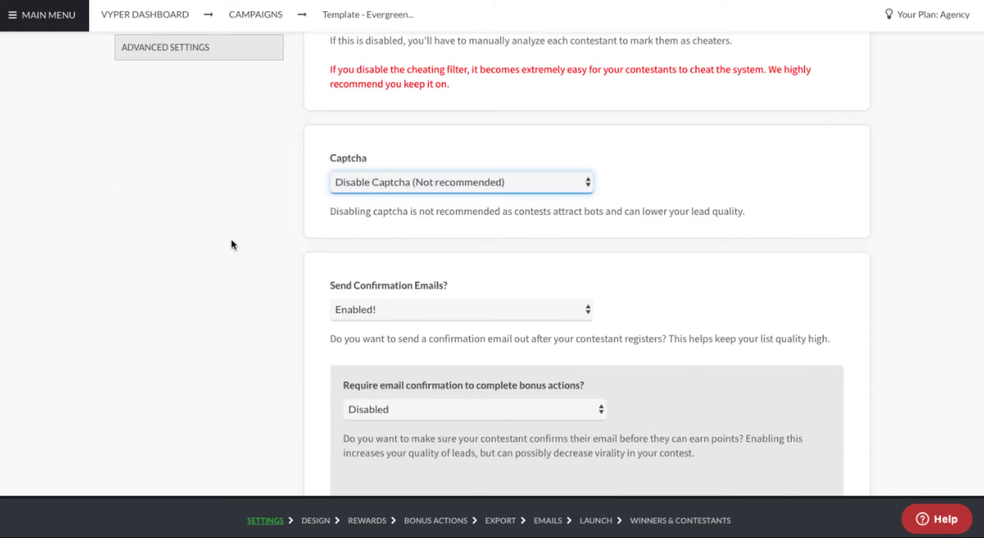
Examine the confirmation email settings, including the requirements for bonus actions, pushing contacts to the ESP and awarding referral points
scroll(232, 239, "down", 1)
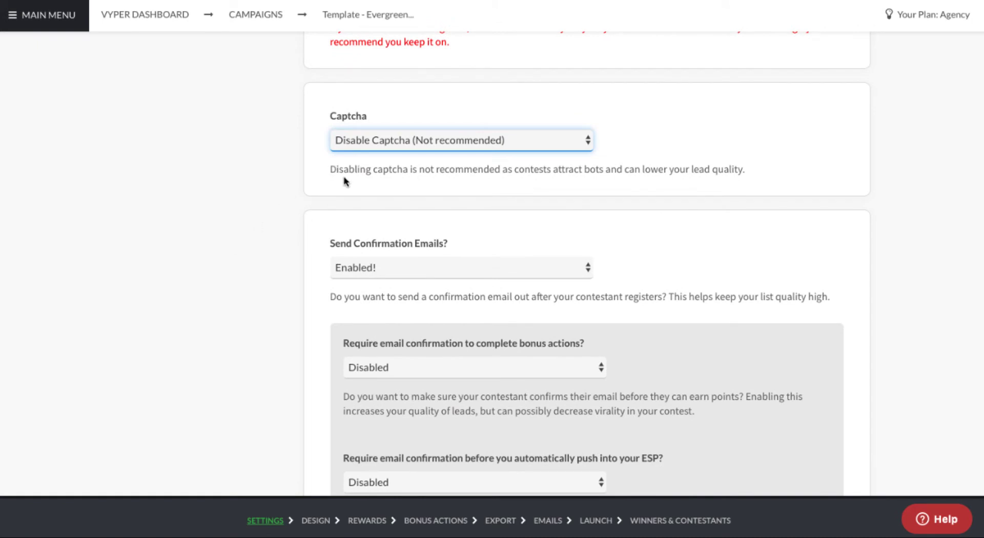
scroll(275, 211, "down", 2)
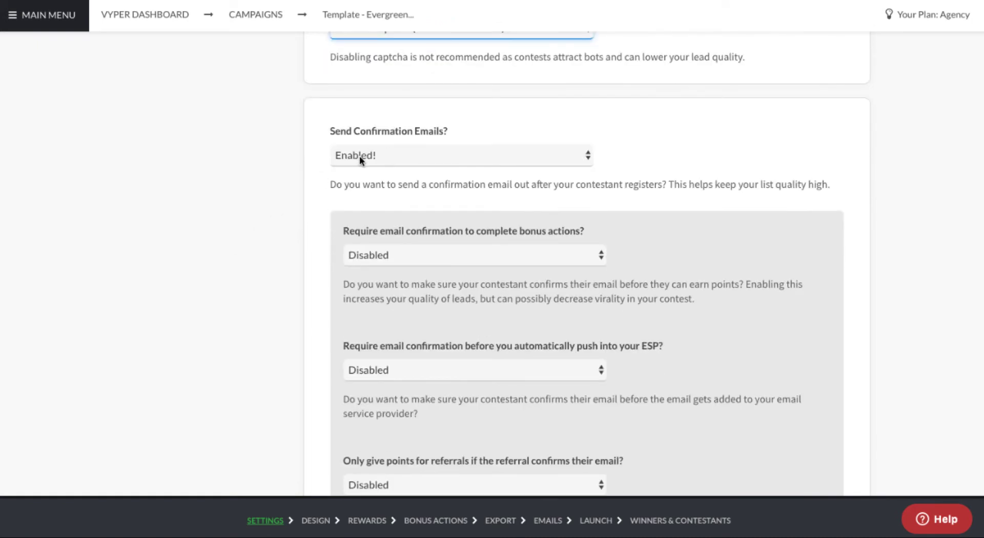
scroll(338, 164, "down", 2)
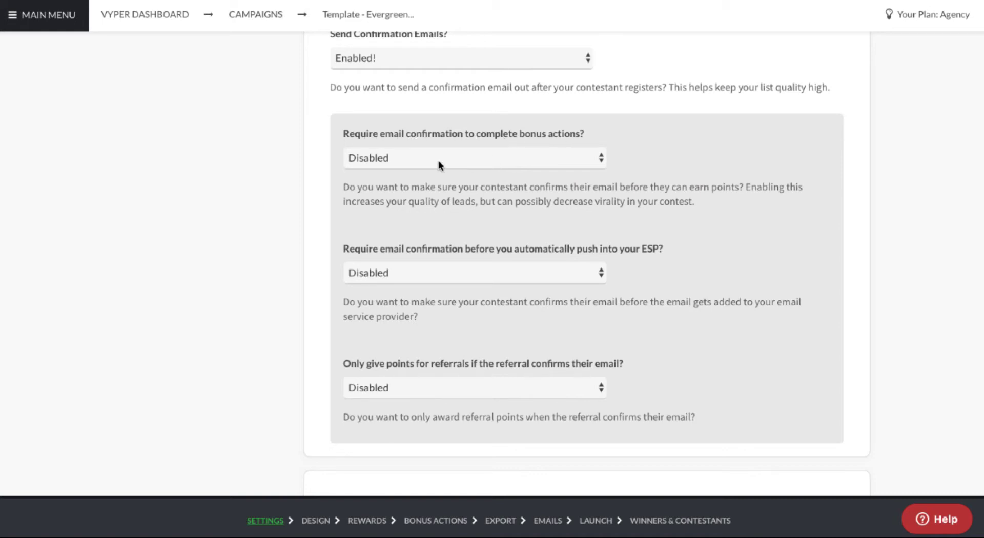
scroll(418, 160, "down", 1)
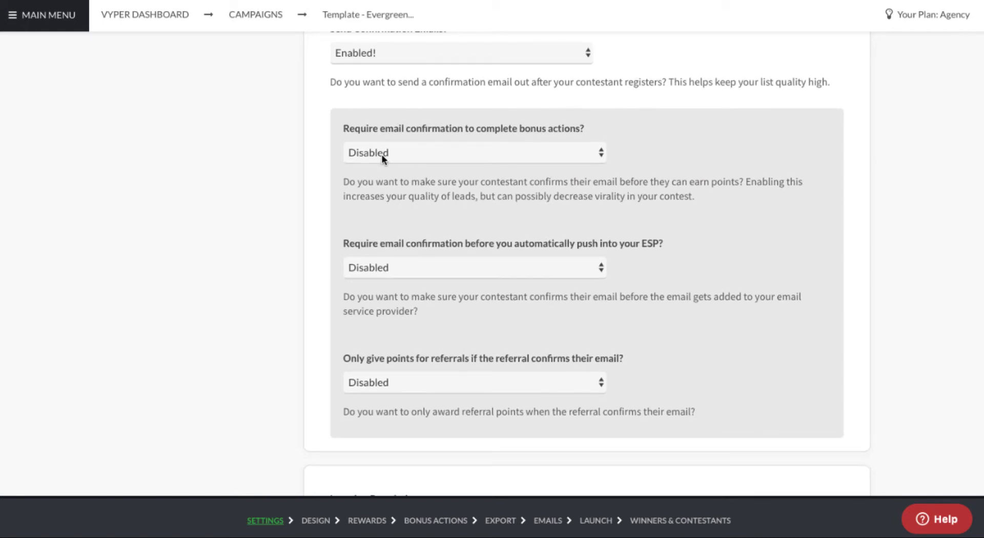
scroll(381, 159, "down", 1)
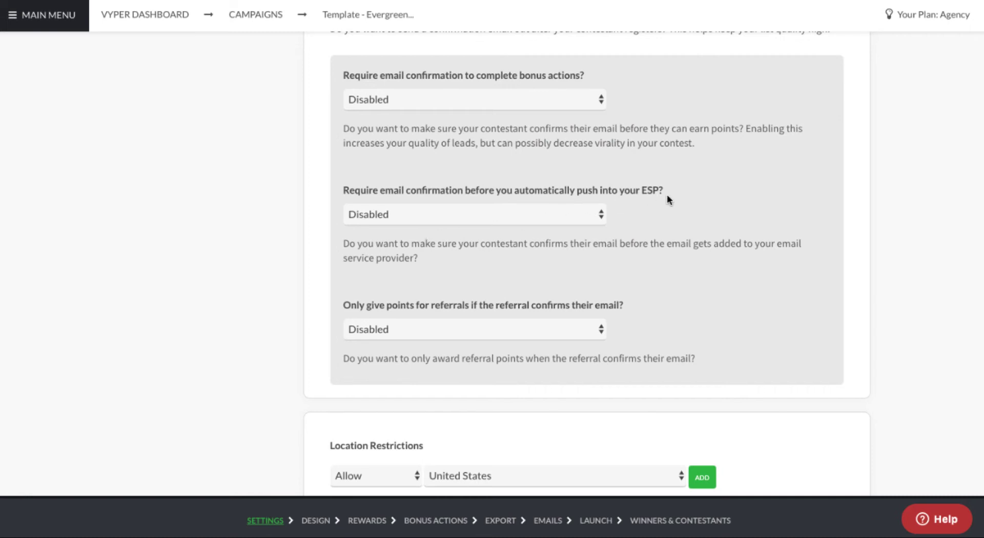
scroll(466, 237, "down", 2)
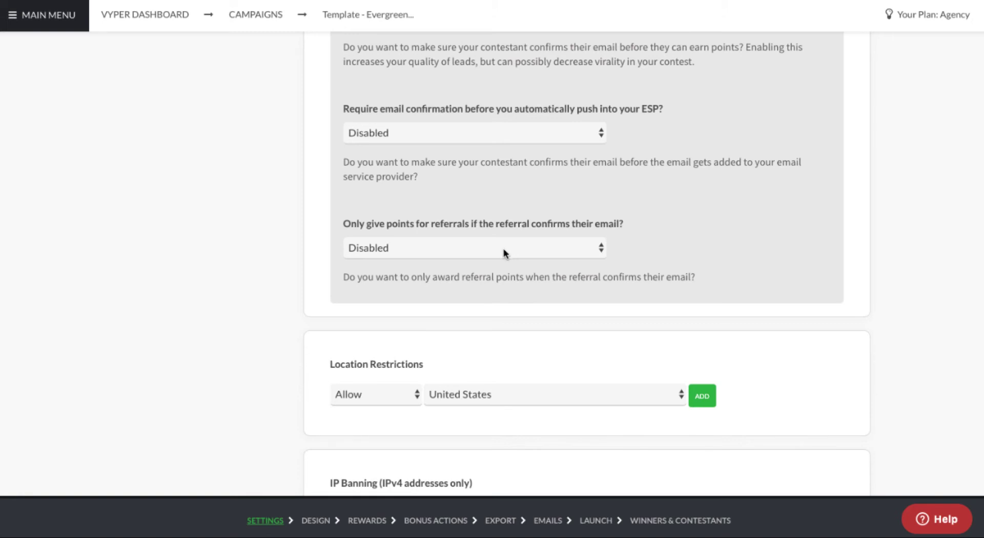
scroll(503, 248, "down", 1)
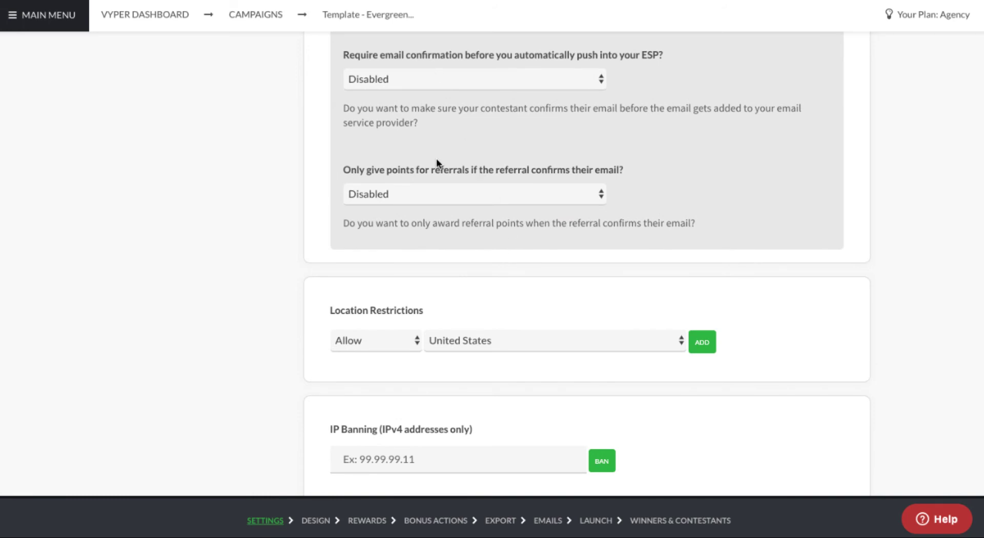
scroll(436, 159, "up", 4)
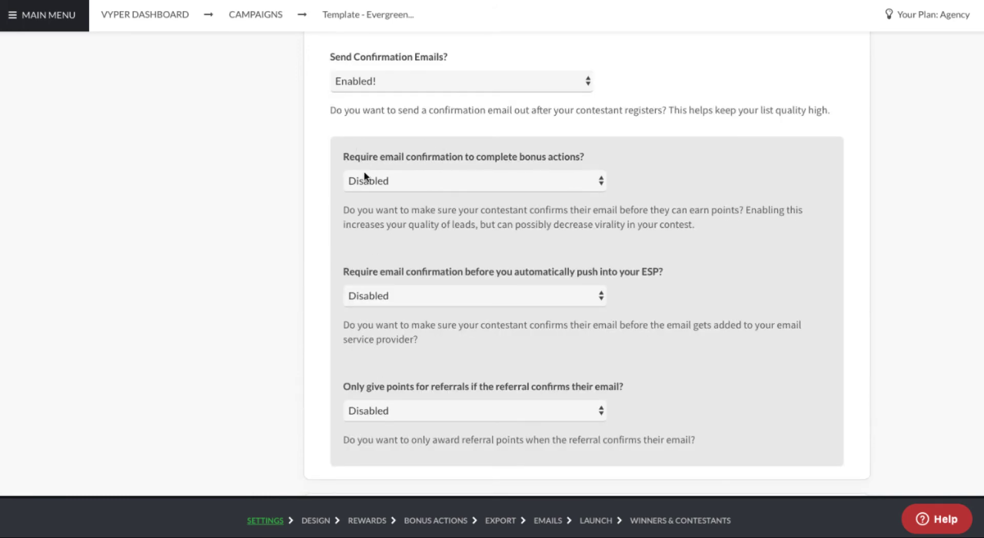
scroll(365, 179, "down", 5)
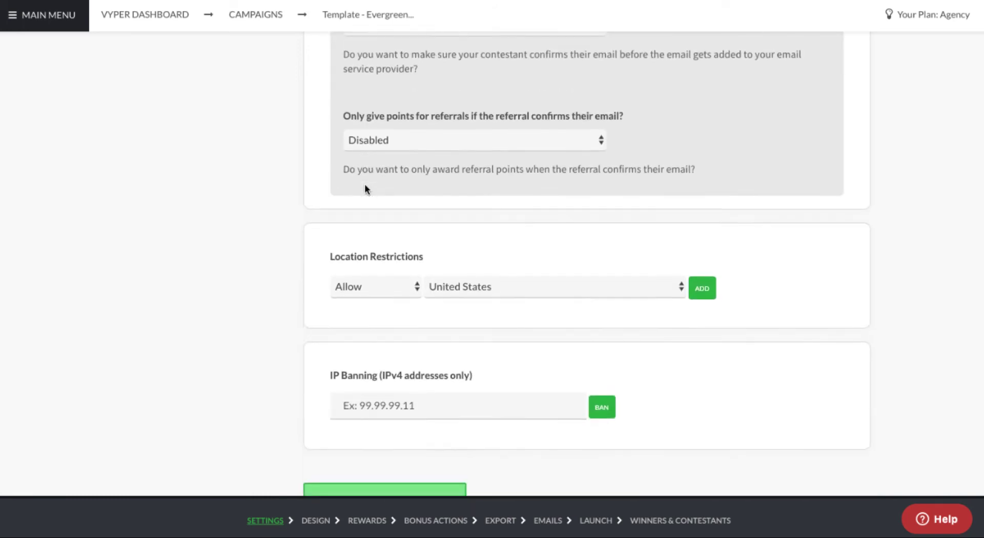
Add a location restriction that allows the United States
scroll(366, 188, "down", 2)
scroll(384, 215, "down", 1)
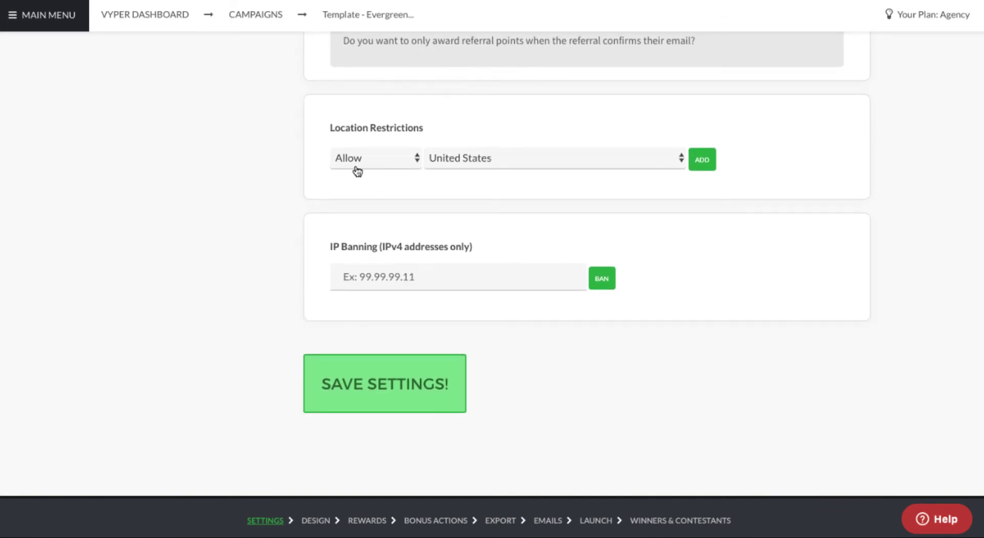
left_click(394, 163)
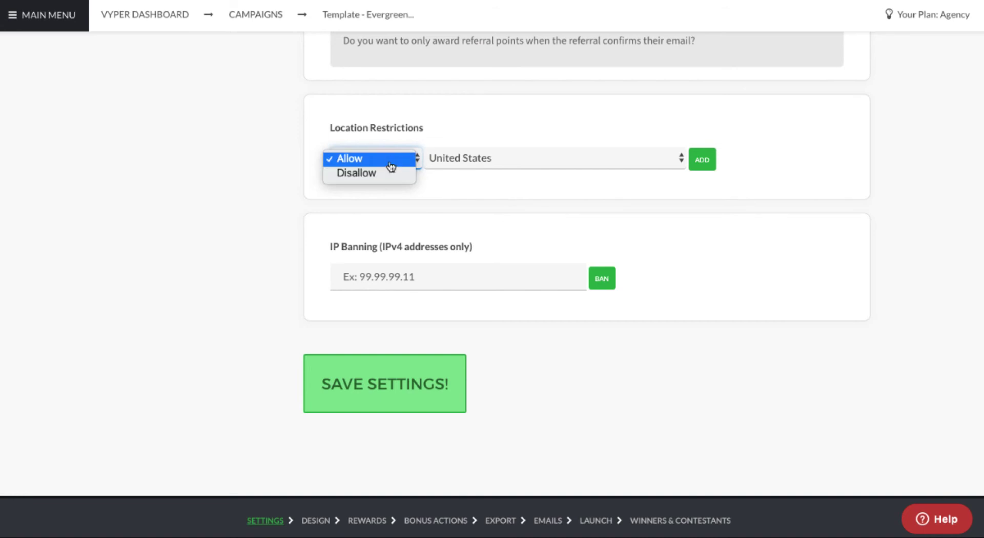
left_click(287, 150)
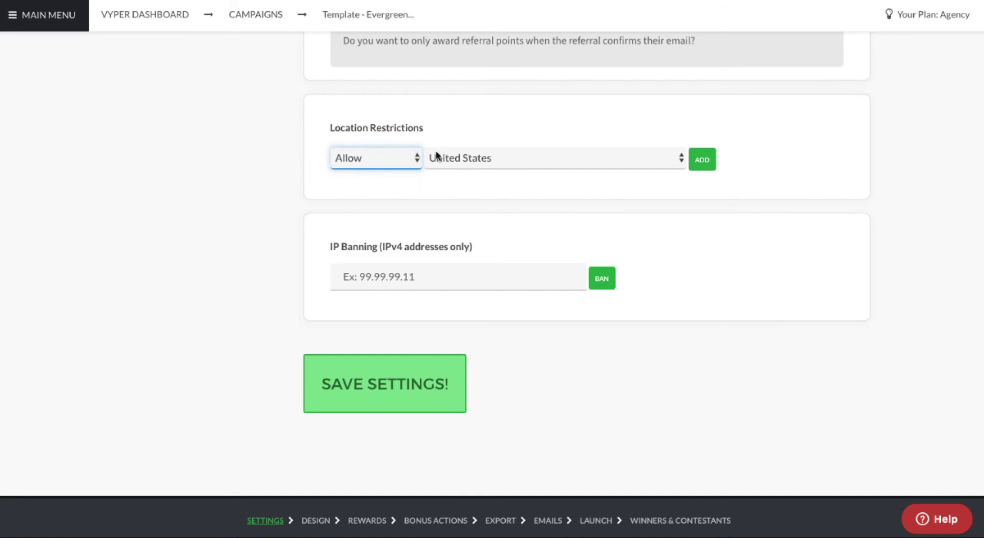
left_click(709, 162)
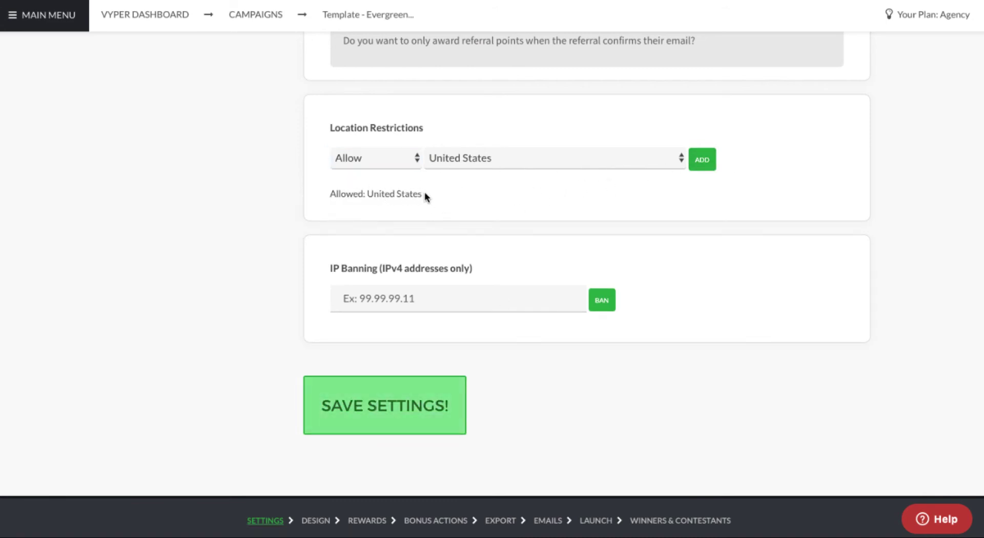
Set the location restriction type to Disallow and check the list of selectable countries
left_click(349, 160)
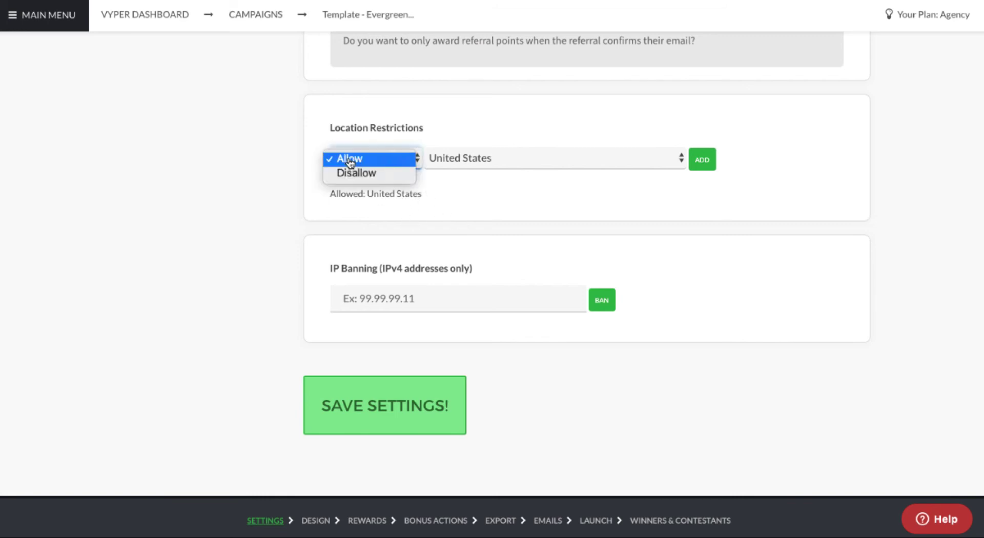
left_click(357, 177)
left_click(486, 160)
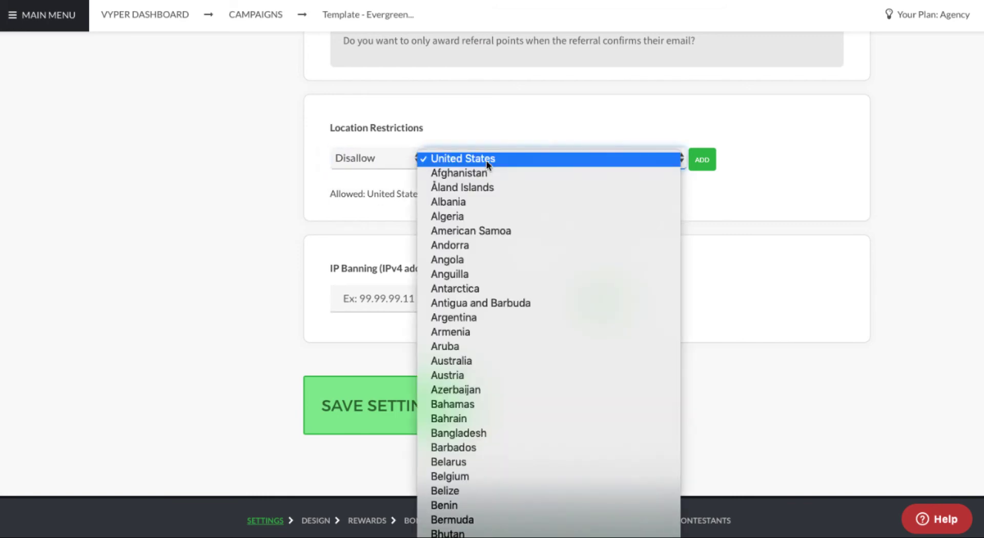
left_click(292, 190)
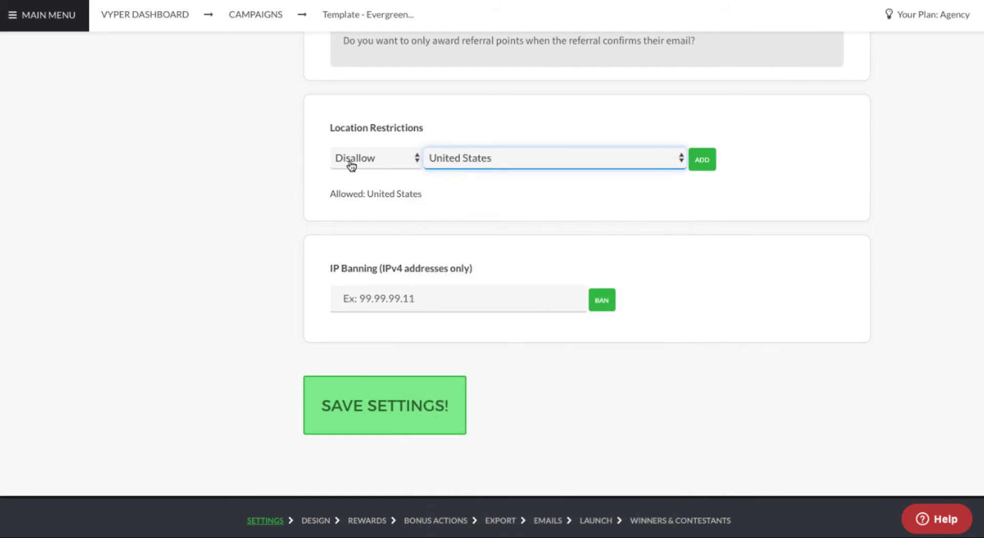
scroll(374, 226, "down", 1)
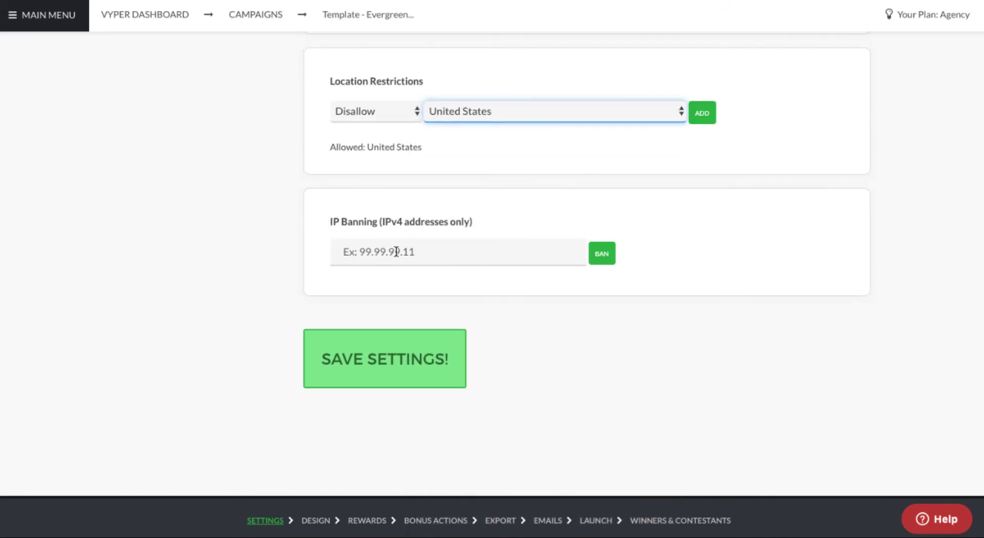
Open the contest's Advanced Settings and examine the Timer and Show Social Proof options
scroll(333, 235, "up", 20)
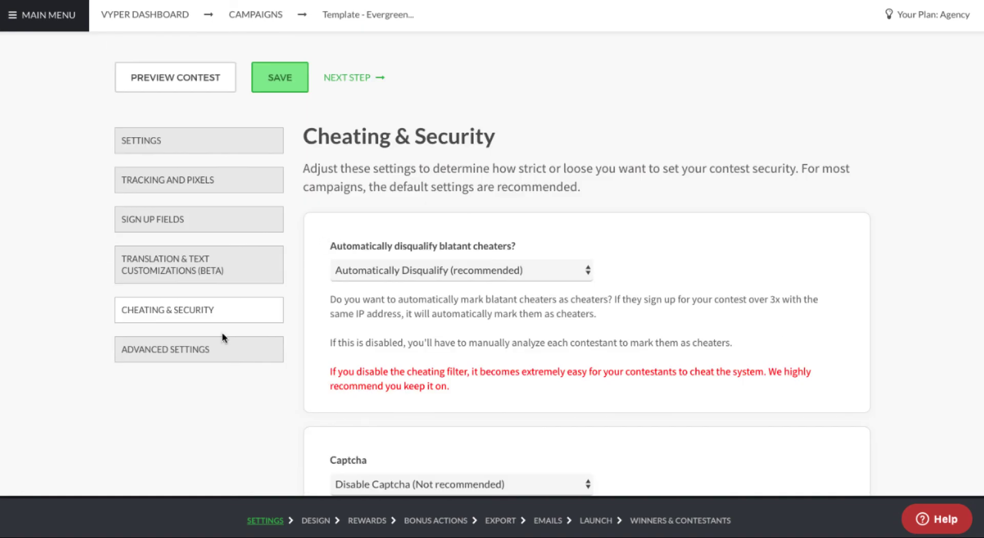
left_click(228, 351)
scroll(534, 226, "down", 2)
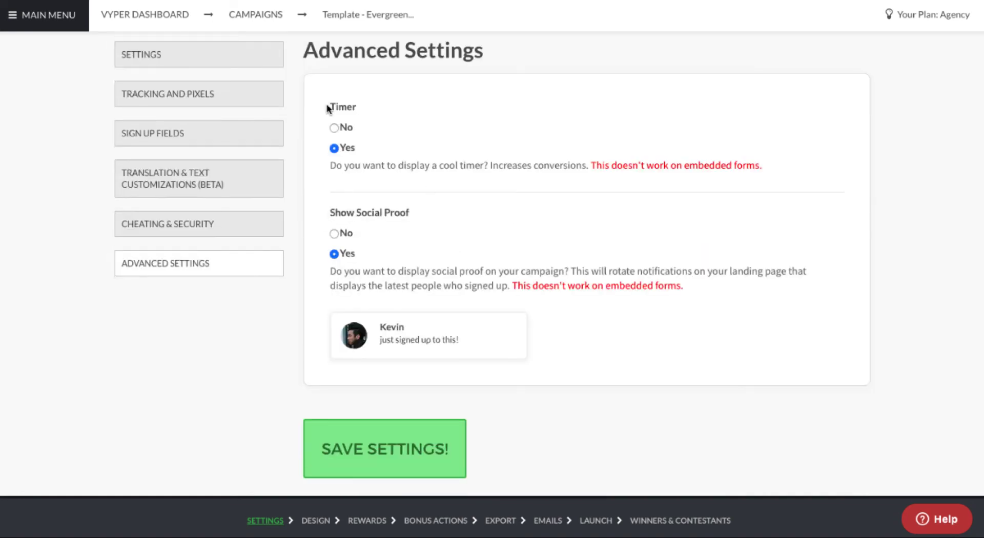
scroll(376, 169, "down", 1)
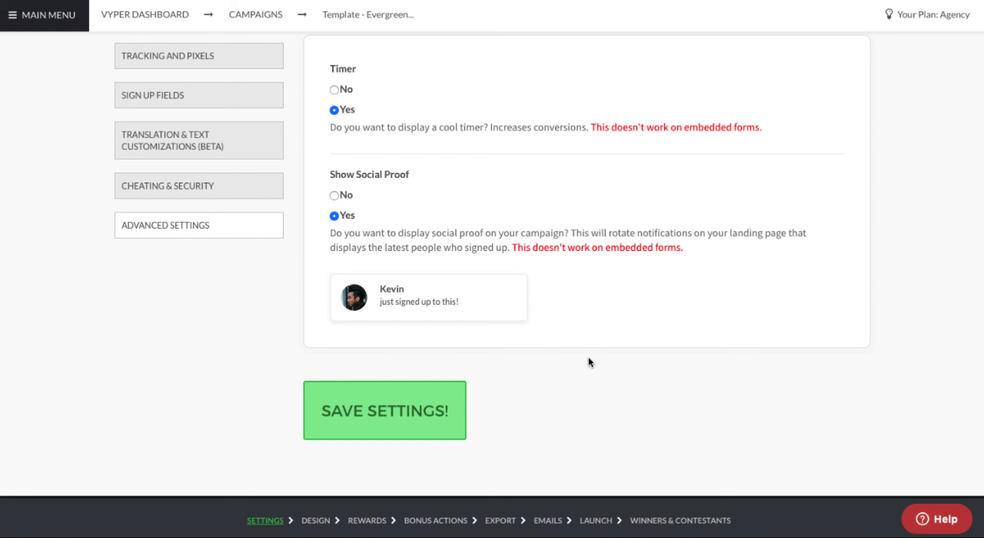
Look through the agency, training and account links of the main navigation and return to the dashboard
left_click(41, 20)
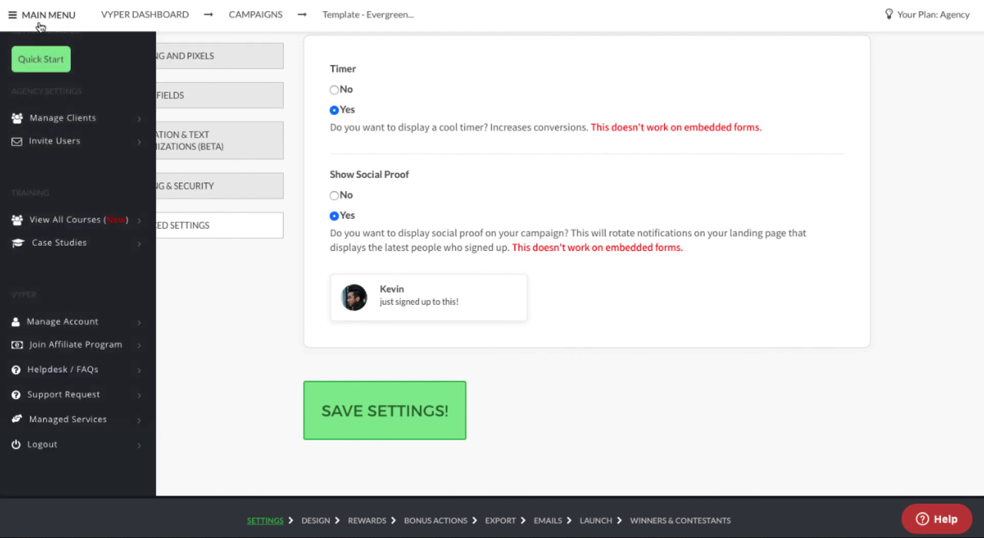
scroll(82, 323, "up", 3)
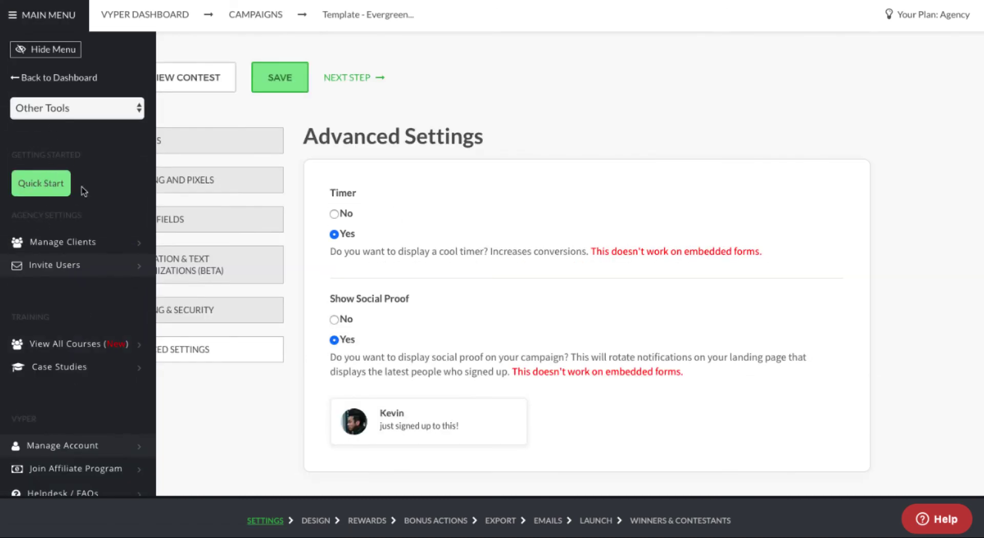
scroll(46, 177, "down", 1)
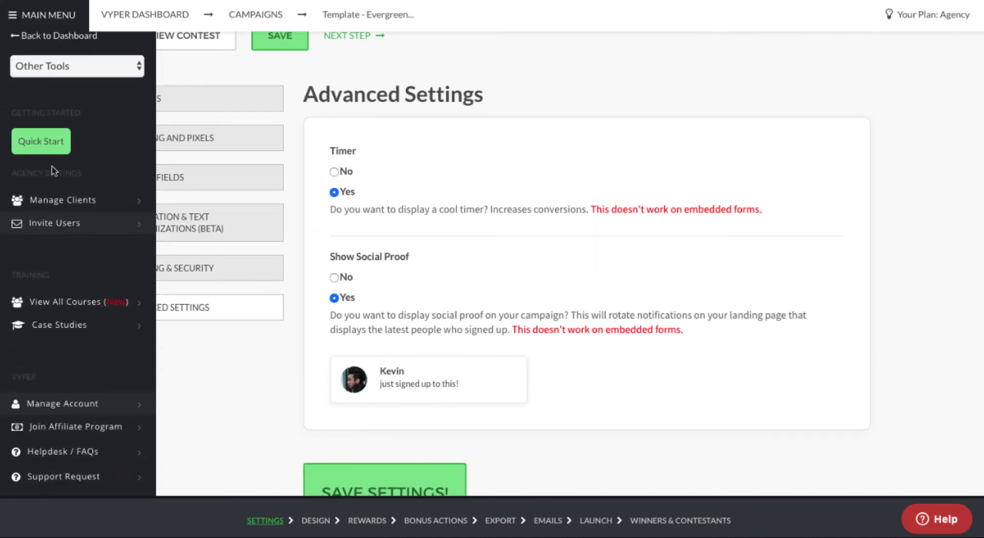
scroll(51, 169, "down", 3)
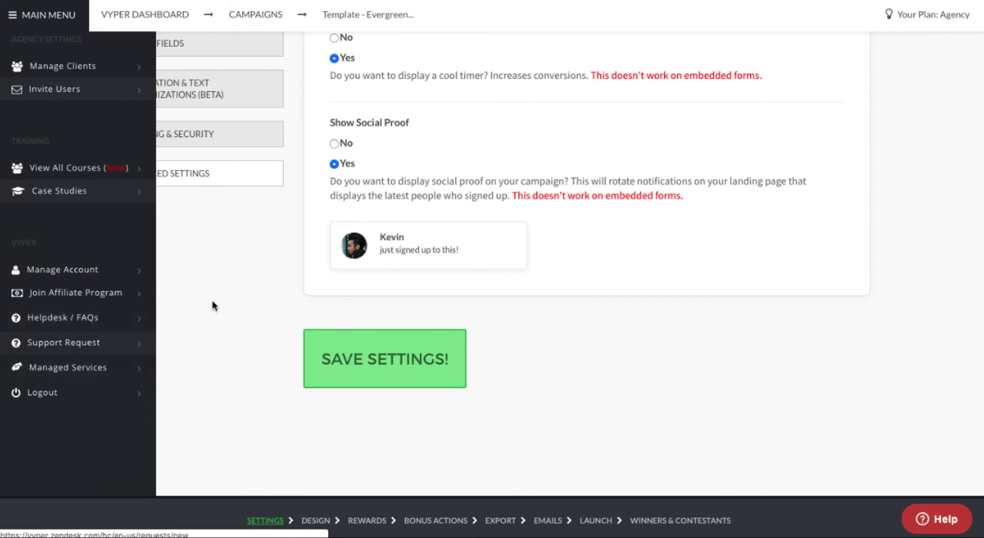
scroll(60, 54, "up", 4)
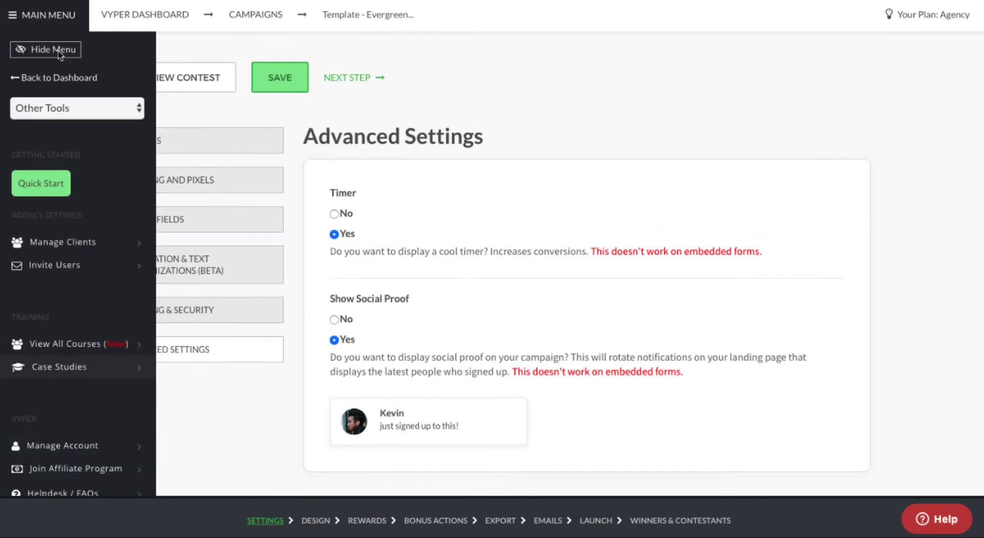
left_click(50, 81)
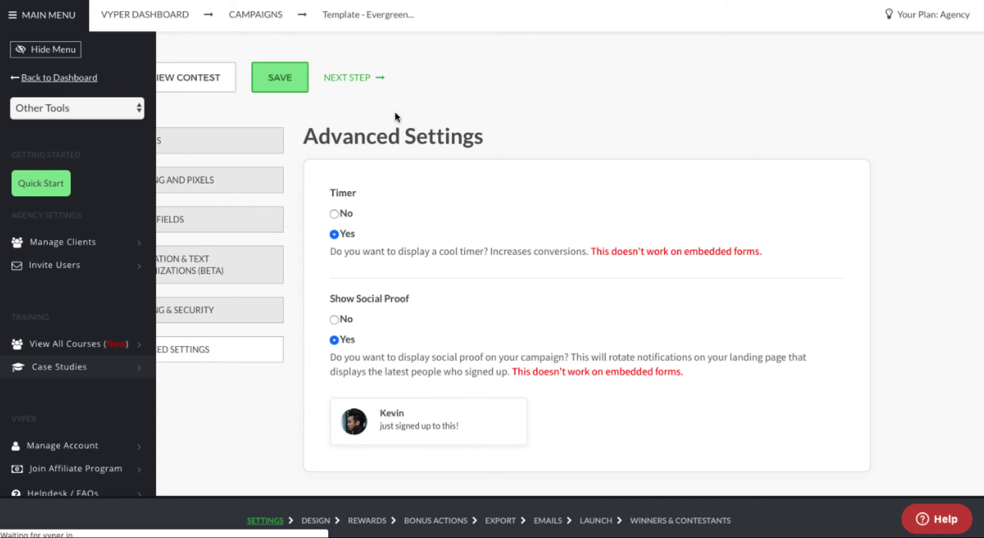